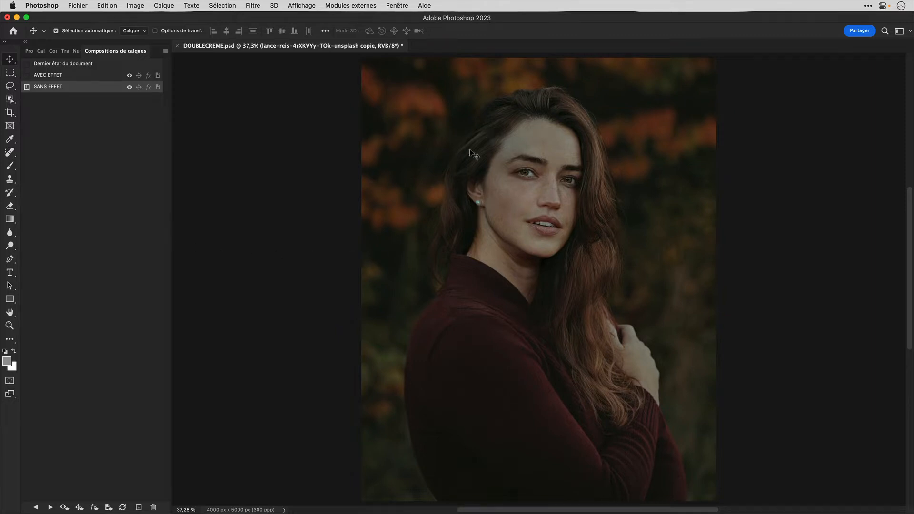
Compare the finished portrait with the original by showing the layer comps AVEC EFFET and SANS EFFET
left_click(27, 75)
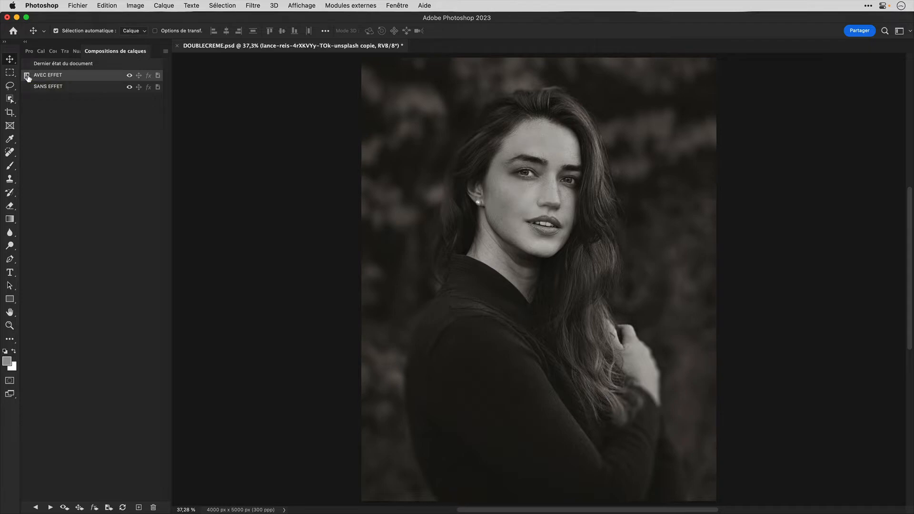
left_click(26, 88)
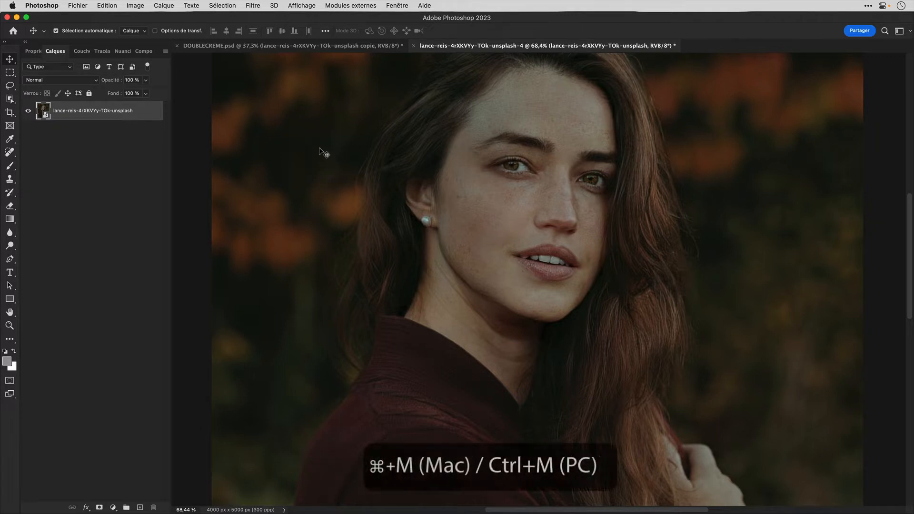
Open a Curves adjustment on the portrait layer and set the highlight target colour to C 3, M 2, J 2
key("super+m")
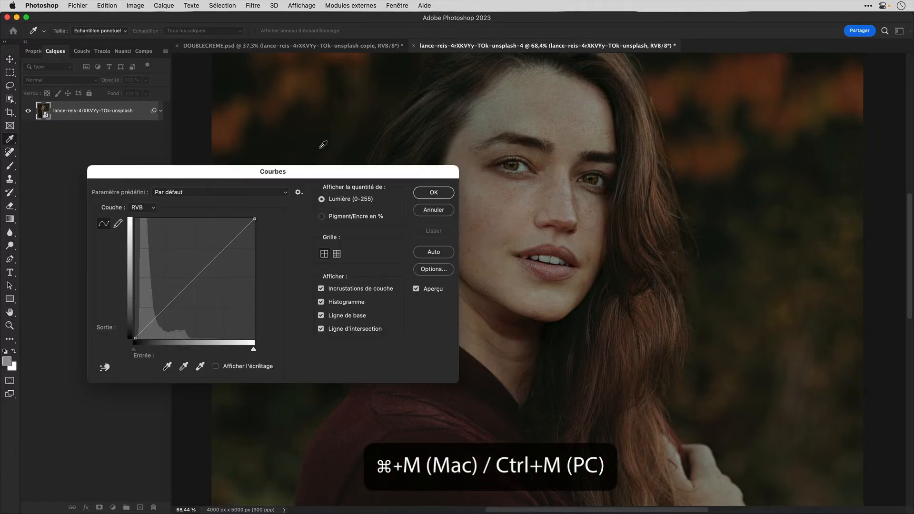
left_click_drag(319, 172, 256, 154)
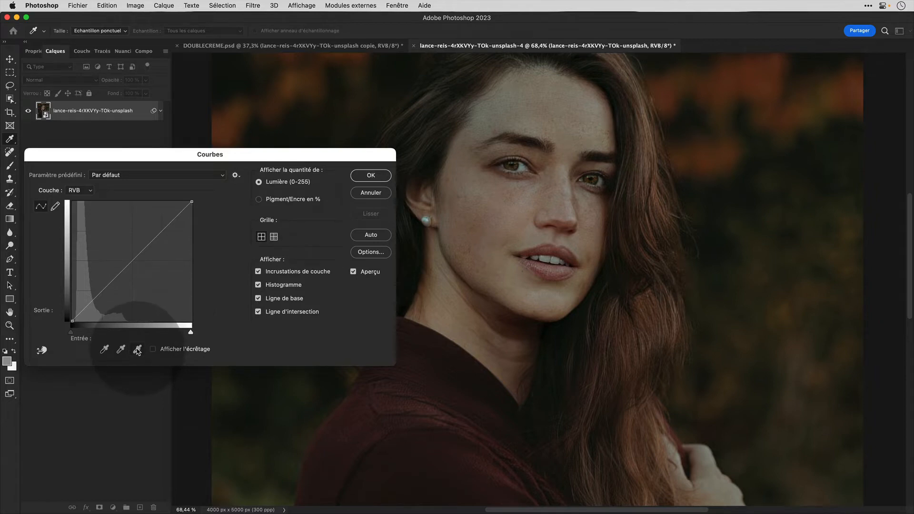
scroll(461, 249, "up", 5)
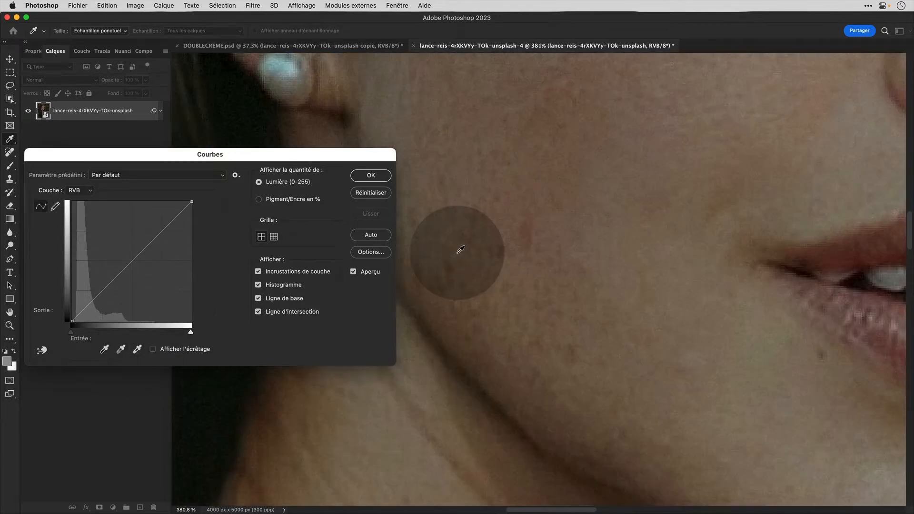
scroll(460, 249, "down", 5)
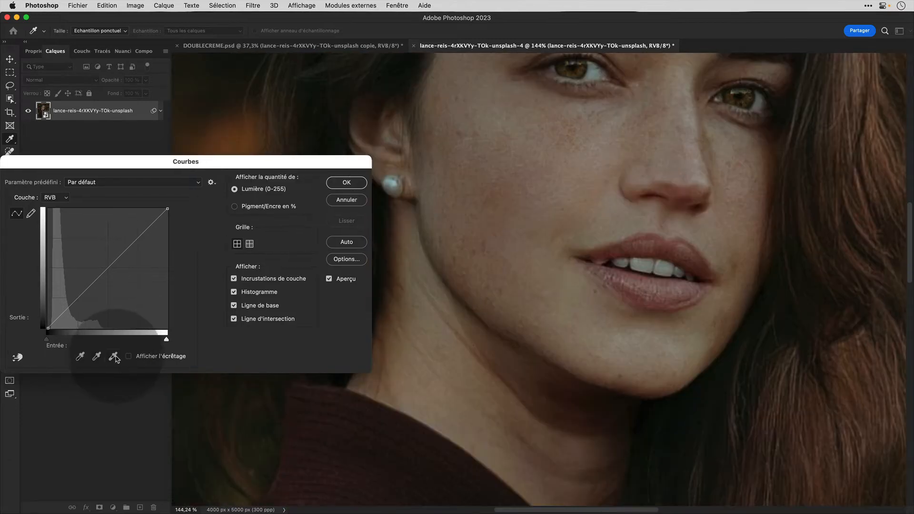
left_click(113, 357)
double_click(113, 358)
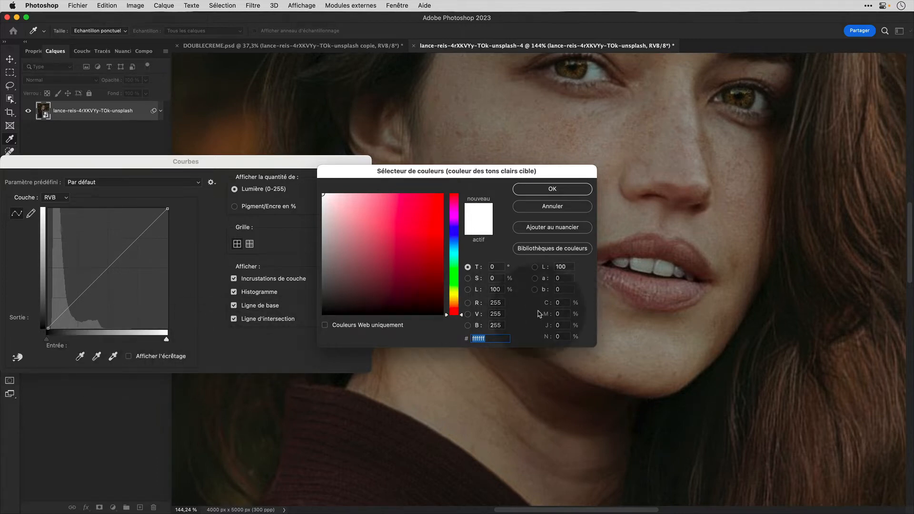
left_click(560, 302)
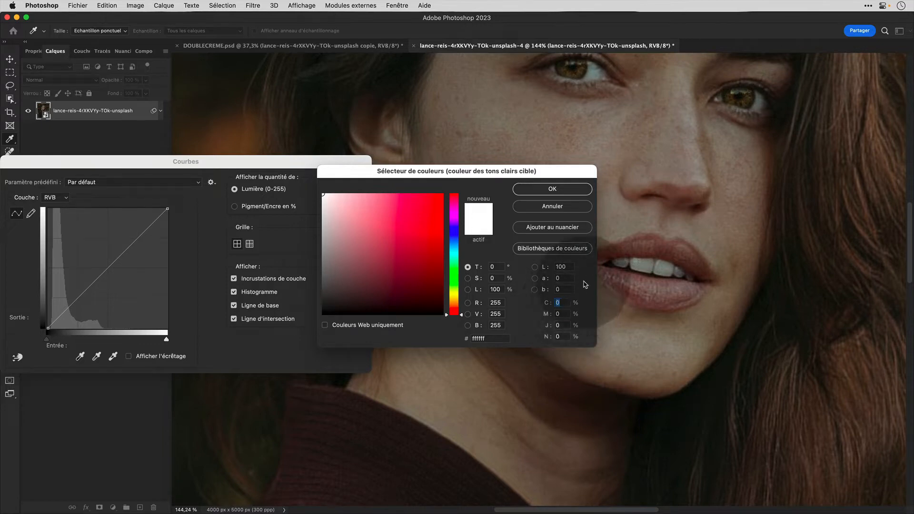
type("3")
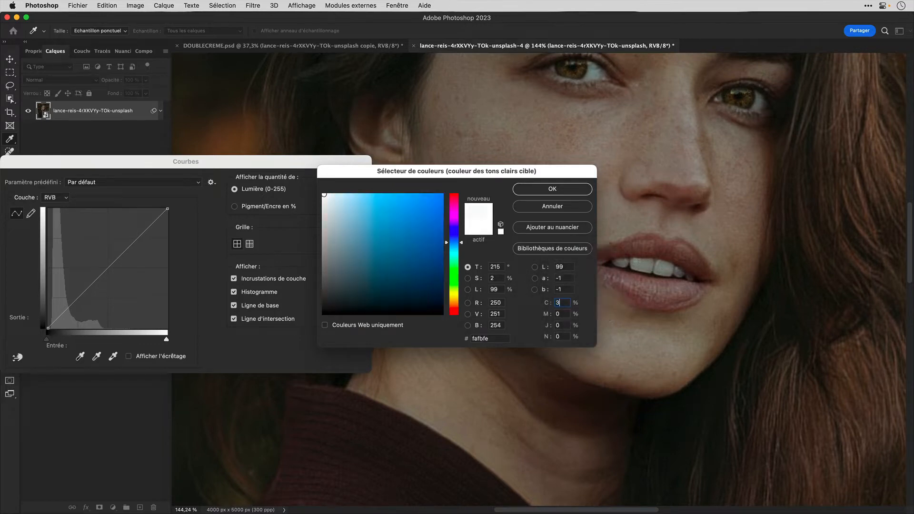
type("2")
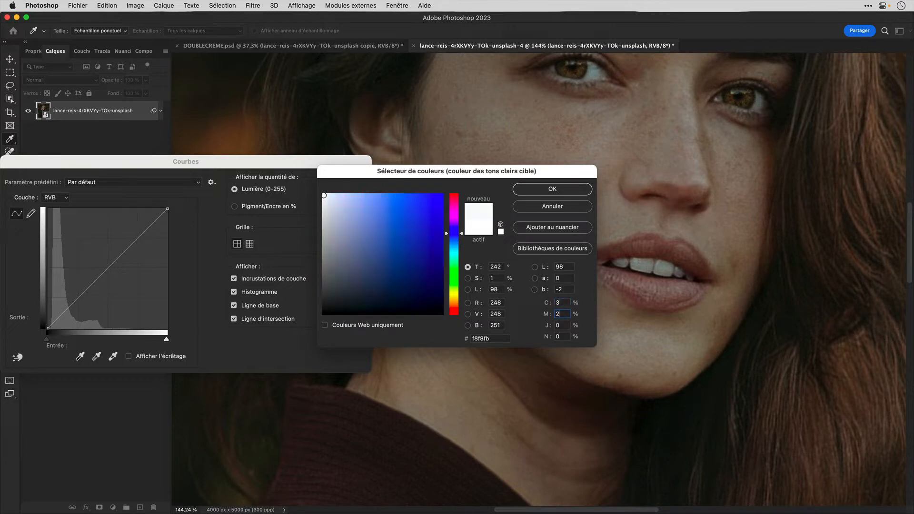
type("2")
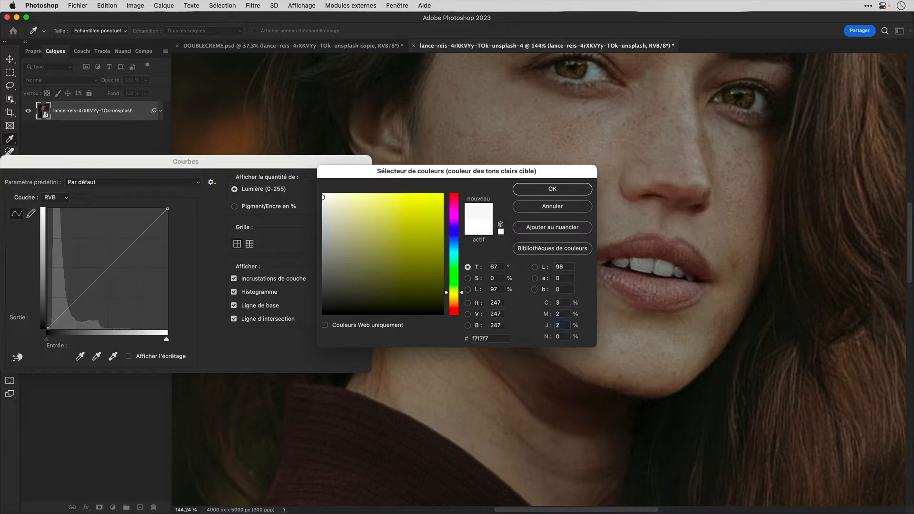
left_click(541, 189)
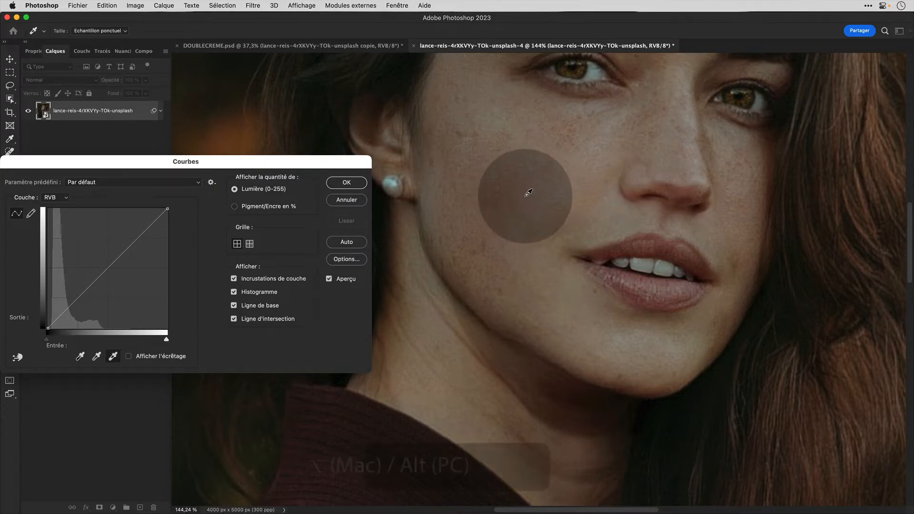
Locate the lightest area with the clipping view, sample the pearl earring's highlight as white point, and compare with the preview off and on
key("alt")
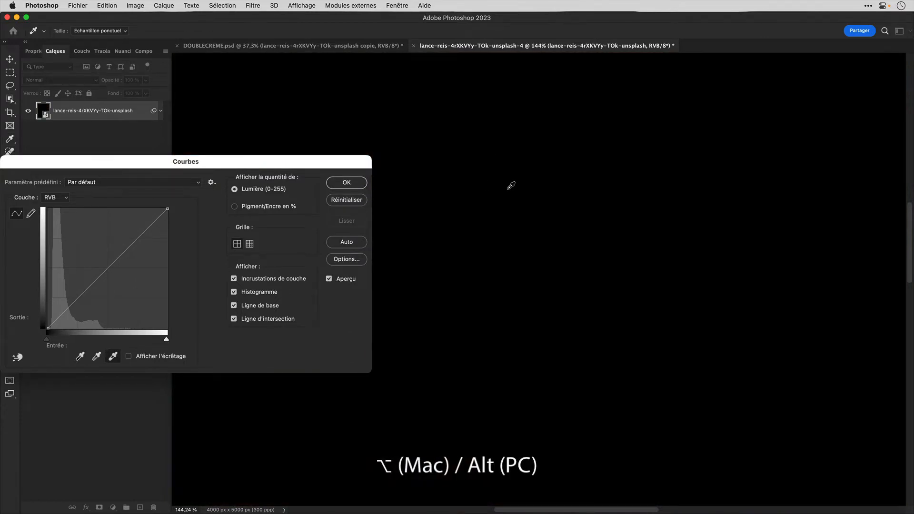
scroll(511, 185, "down", 5)
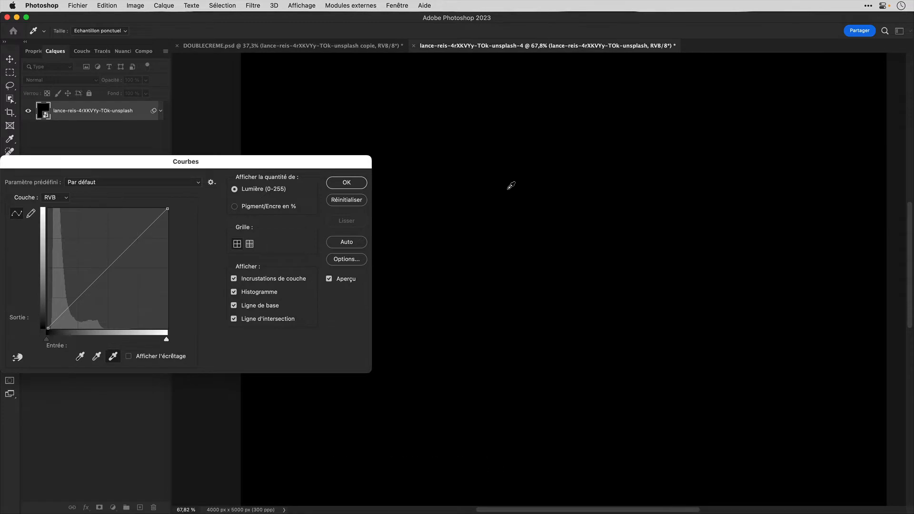
key("alt")
scroll(428, 178, "up", 6)
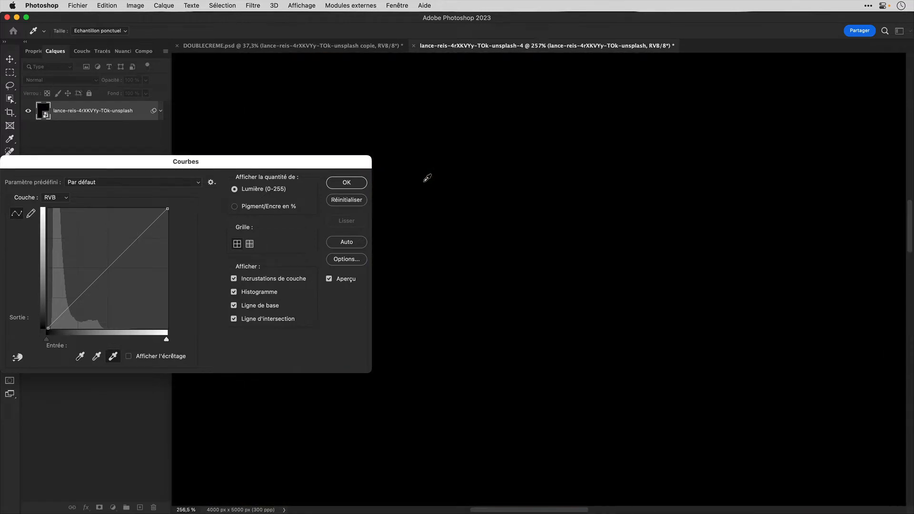
key("alt")
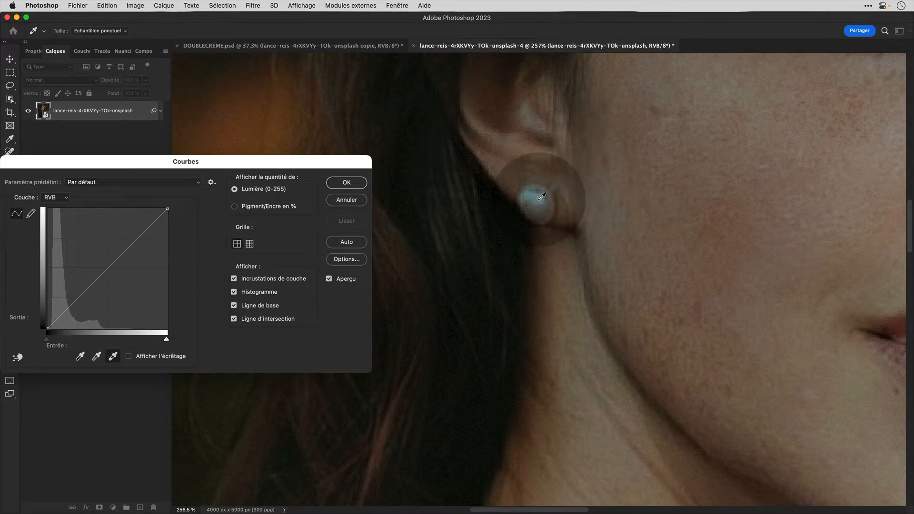
left_click(542, 197)
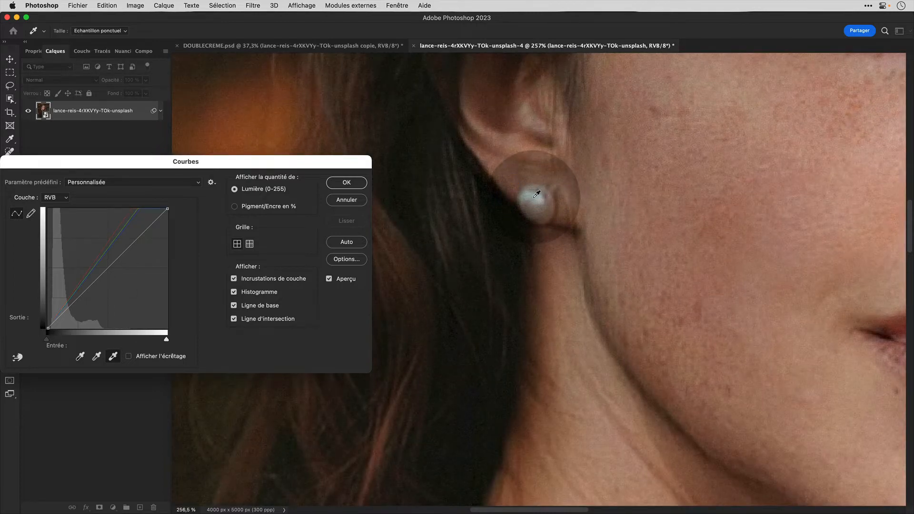
left_click(536, 195)
left_click(536, 195)
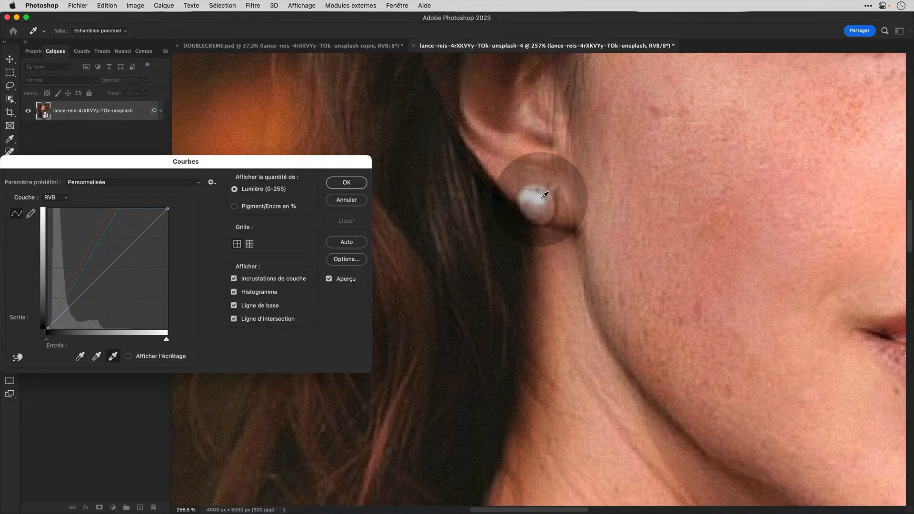
left_click(543, 196)
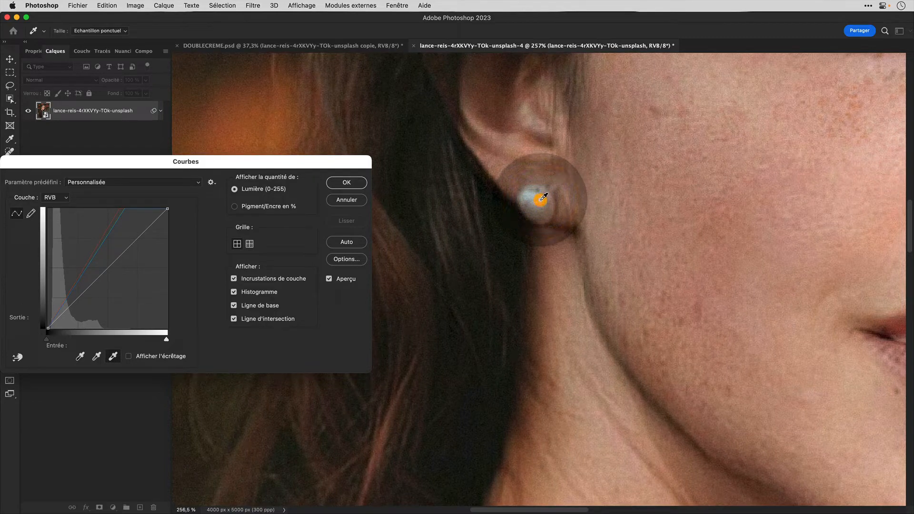
left_click(542, 199)
left_click(543, 197)
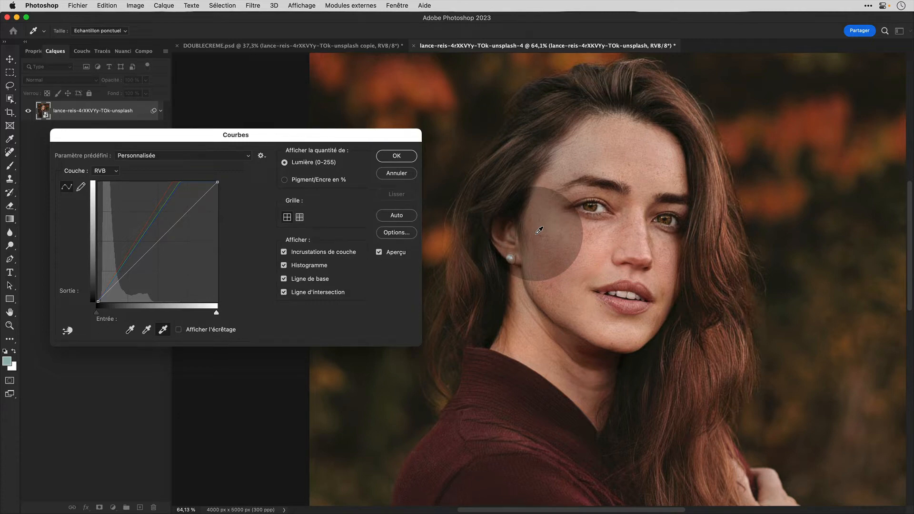
left_click(380, 252)
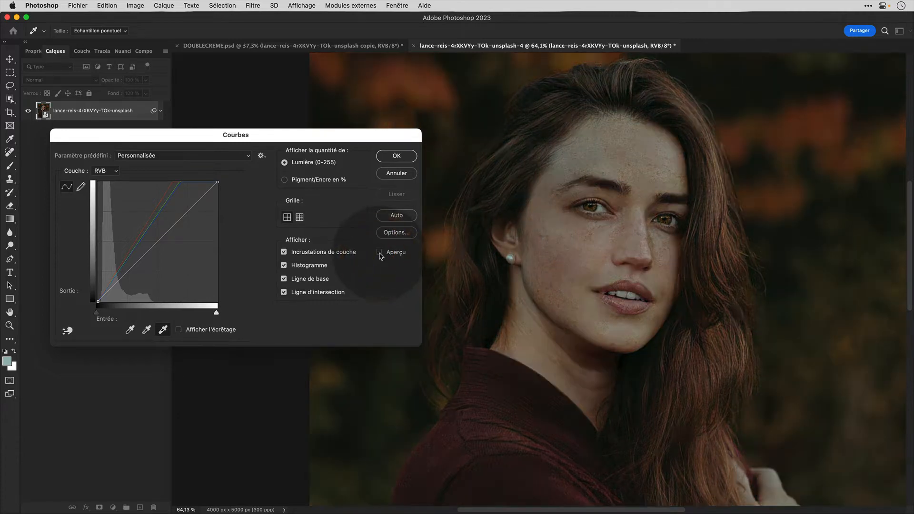
left_click(379, 252)
Set the Curves shadow target colour to C 65, M 60, J 60, N 85
left_click(130, 329)
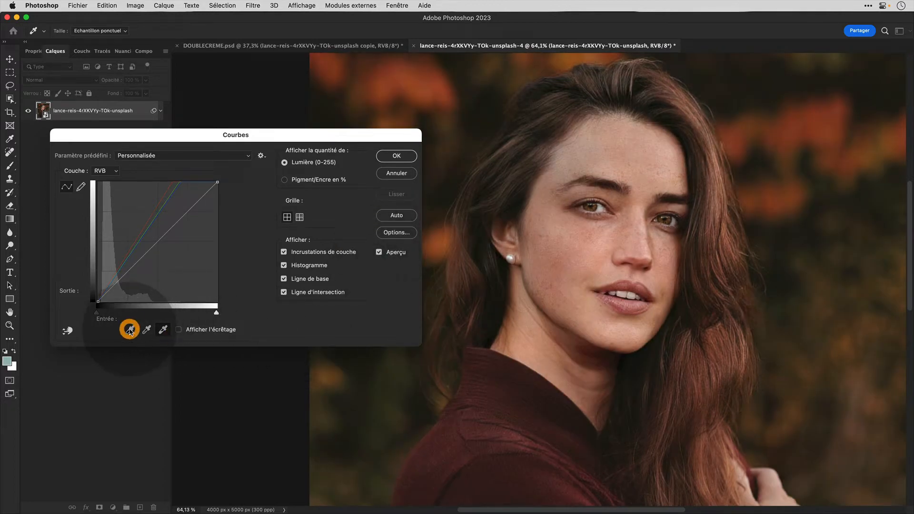
double_click(129, 329)
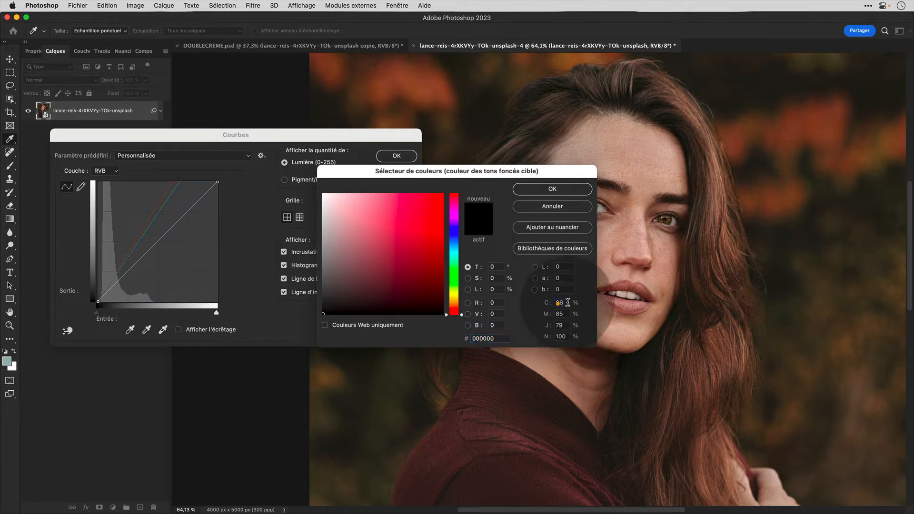
left_click(536, 304)
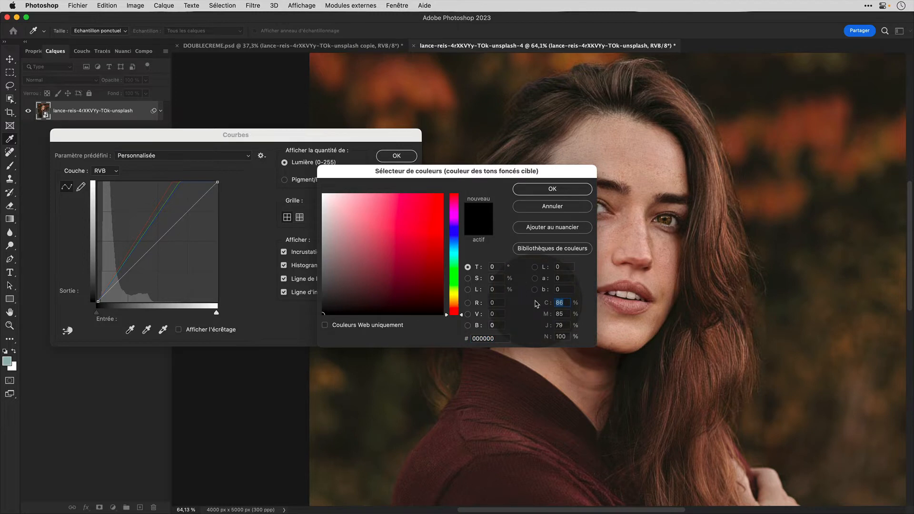
type("65")
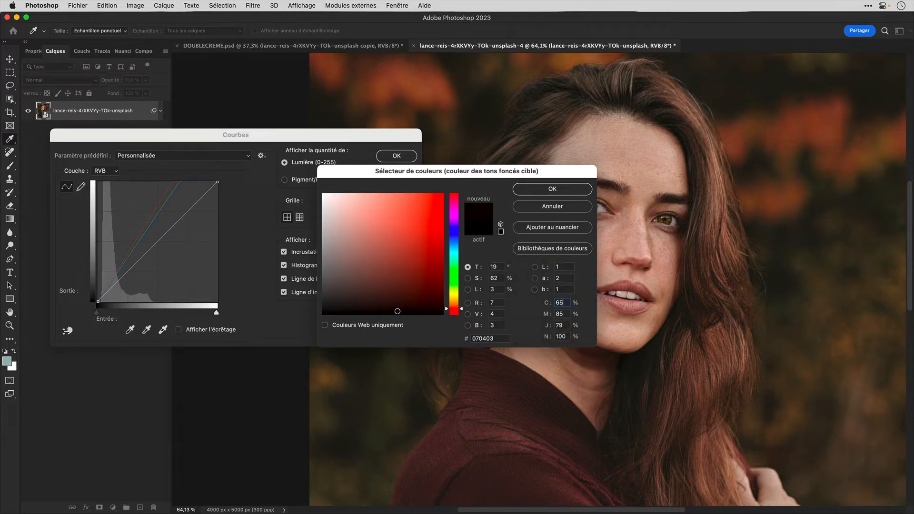
type("60")
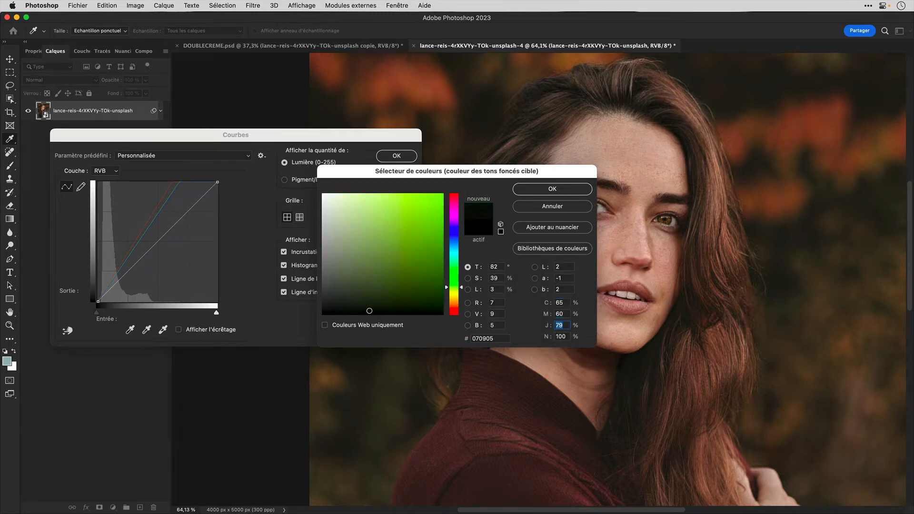
type("60")
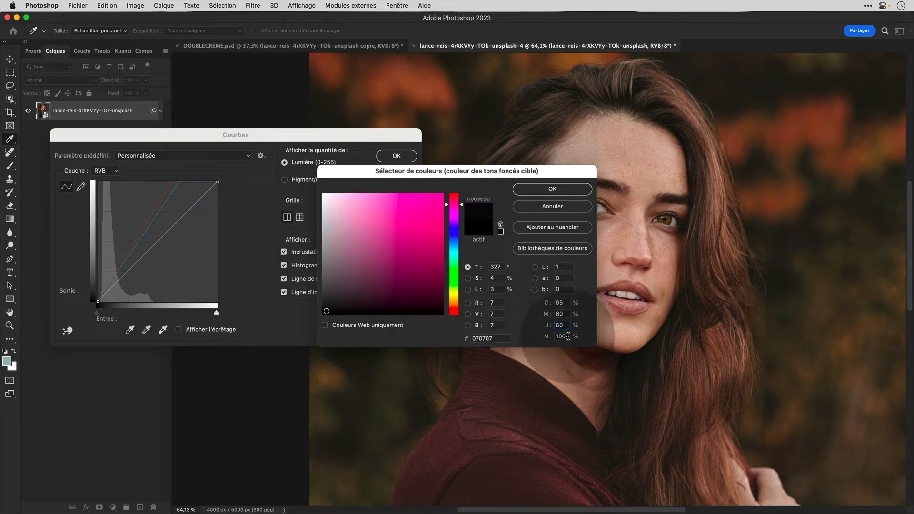
left_click_drag(568, 337, 528, 332)
type("85")
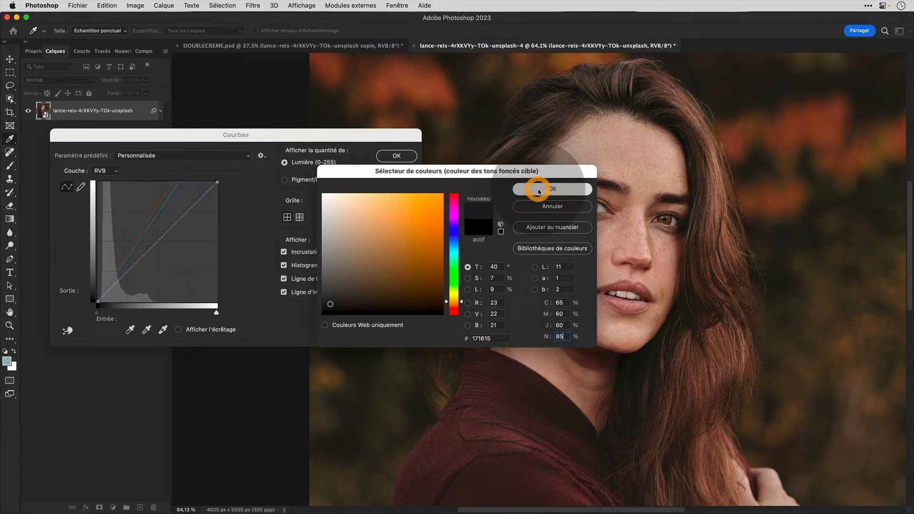
left_click(536, 189)
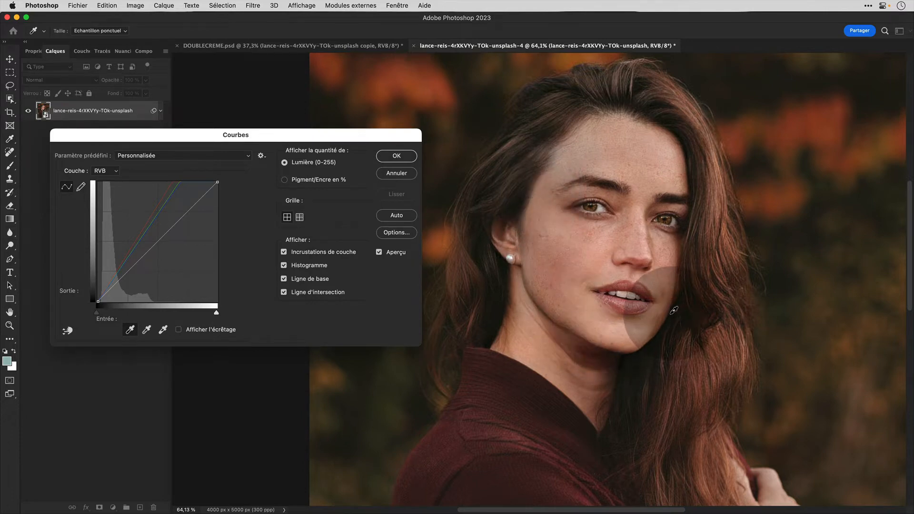
Sample the dark hair beside the jaw as black point, apply the Curves, and save the target colours as defaults
scroll(674, 311, "right", 2)
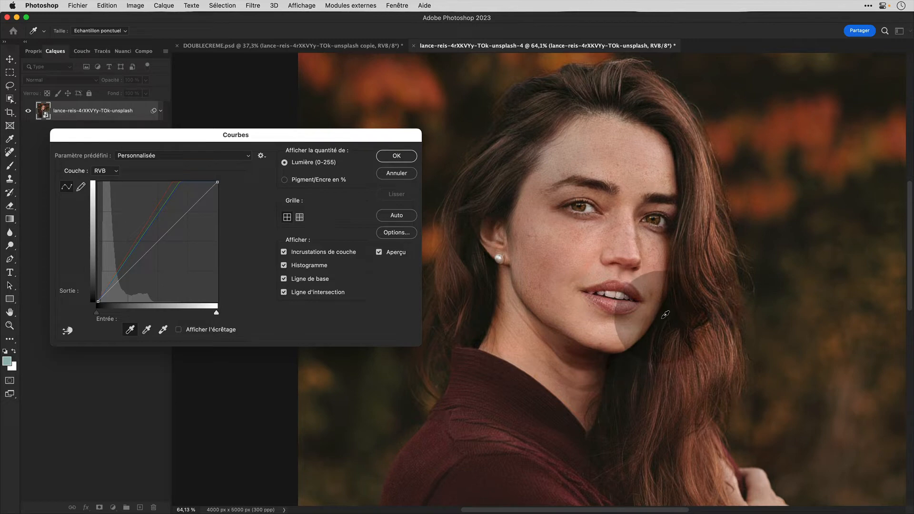
left_click(653, 321)
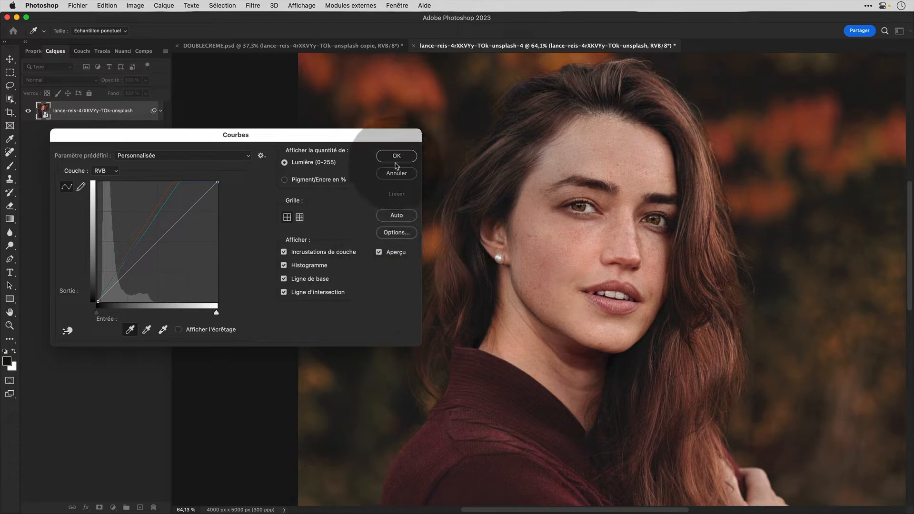
left_click(396, 157)
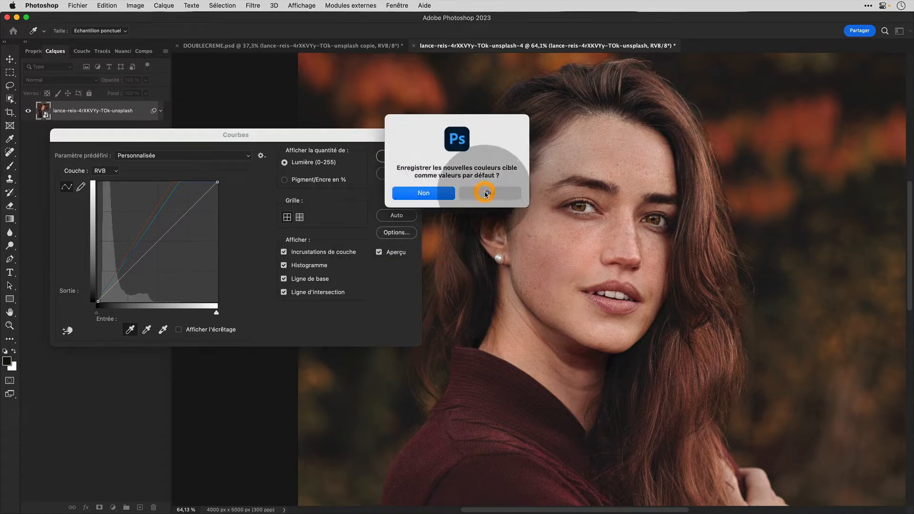
left_click(486, 193)
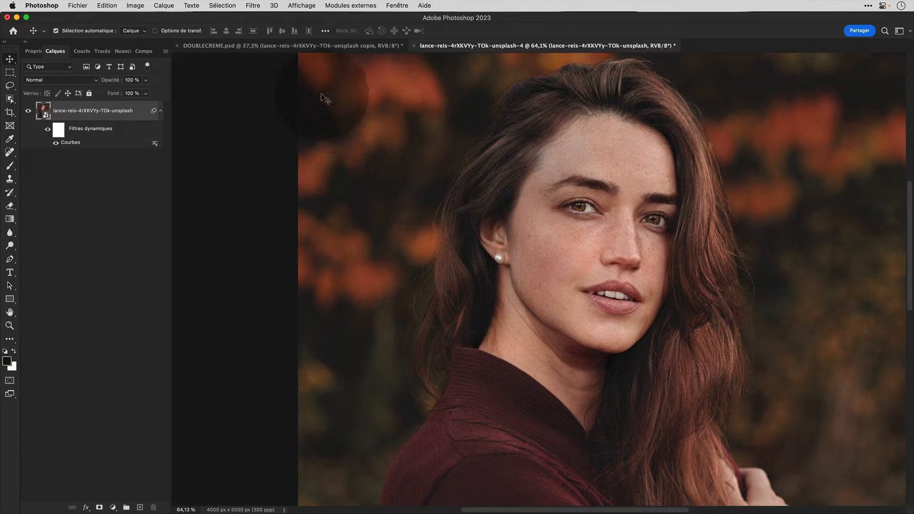
Enable the Neural Filters skin smoothing (Lissage de la peau) on the portrait with Flou at 60 and Lissage at +39
left_click(252, 5)
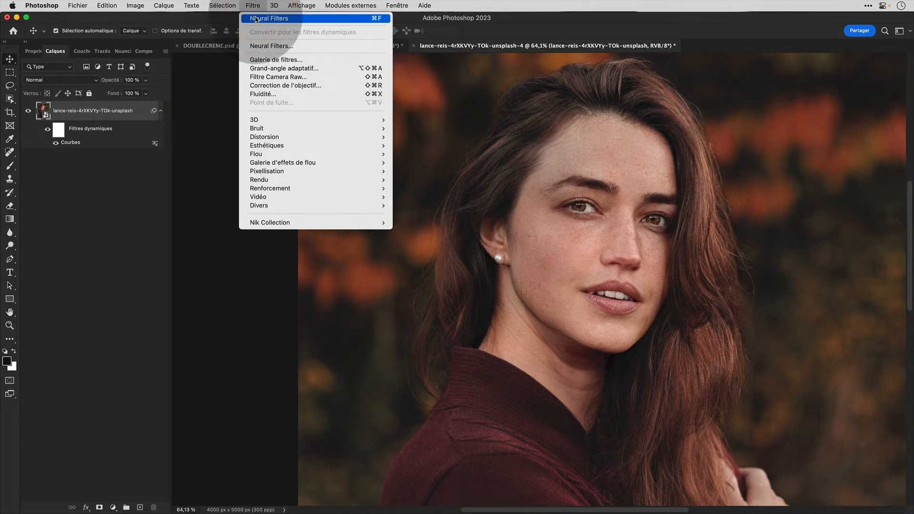
left_click(256, 19)
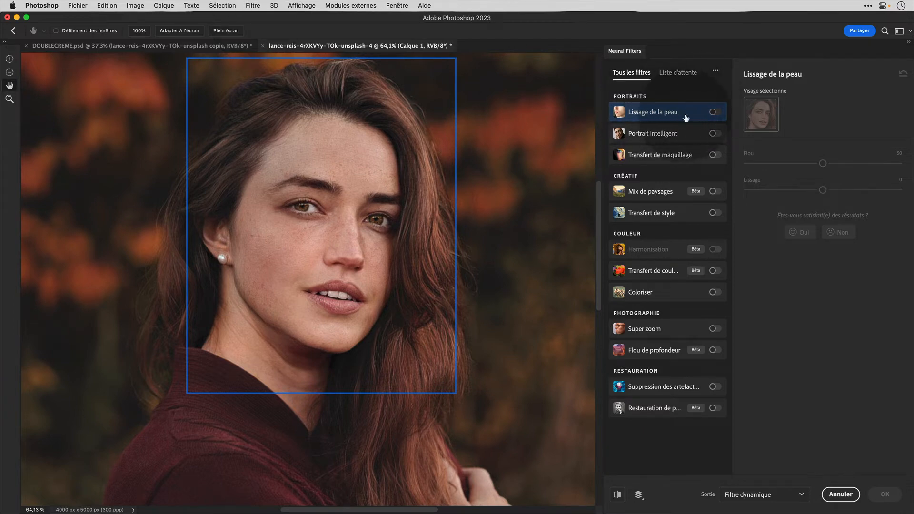
left_click(715, 113)
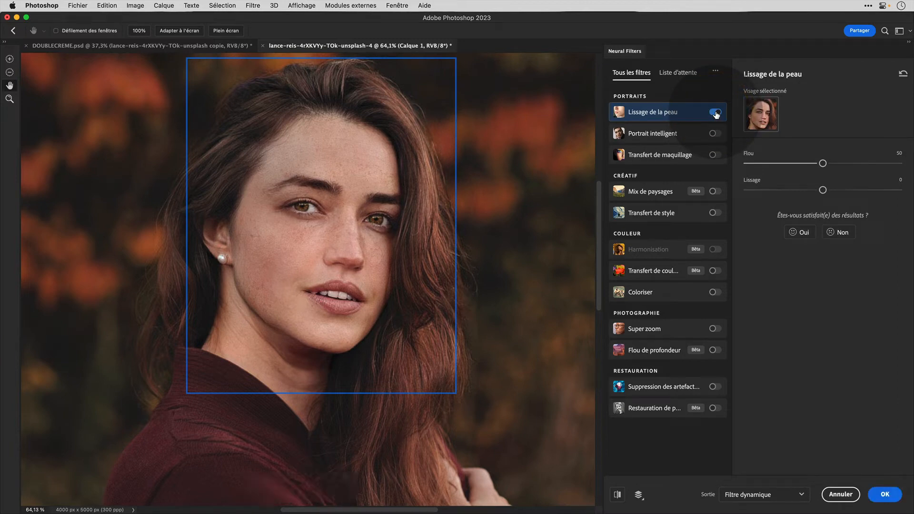
left_click(822, 164)
left_click_drag(823, 163, 838, 163)
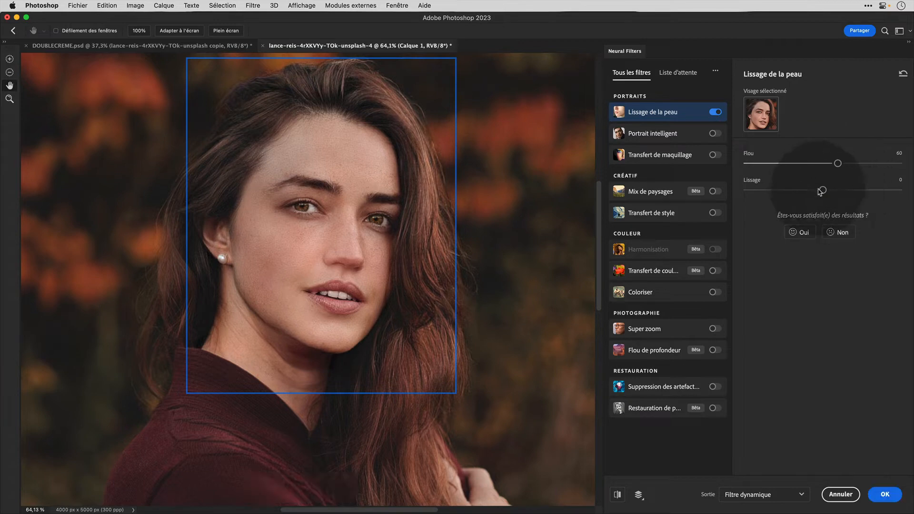
left_click_drag(825, 192, 882, 190)
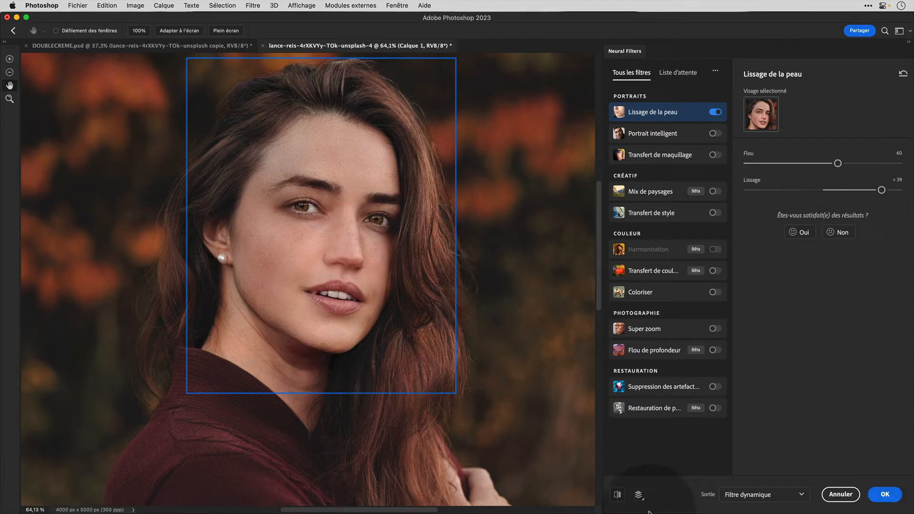
Compare the face before and after skin smoothing, and apply it as a smart filter
left_click(618, 495)
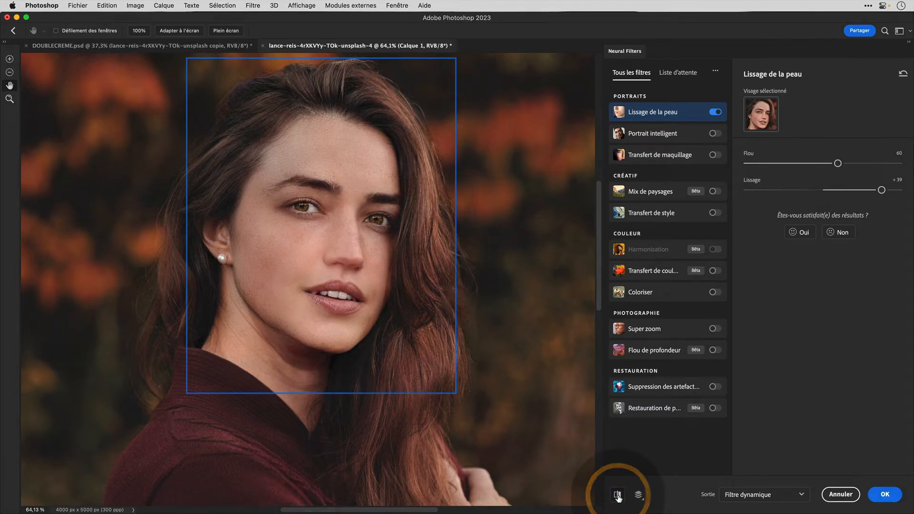
left_click(618, 495)
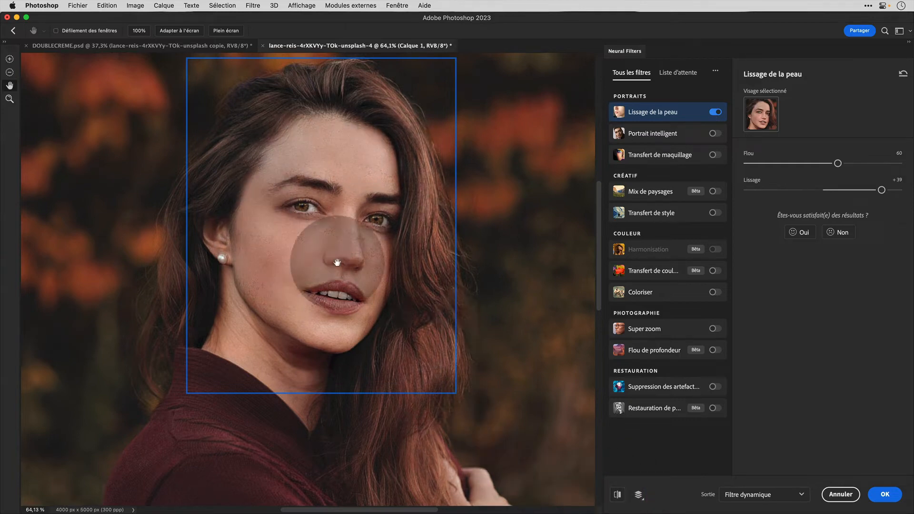
left_click(889, 494)
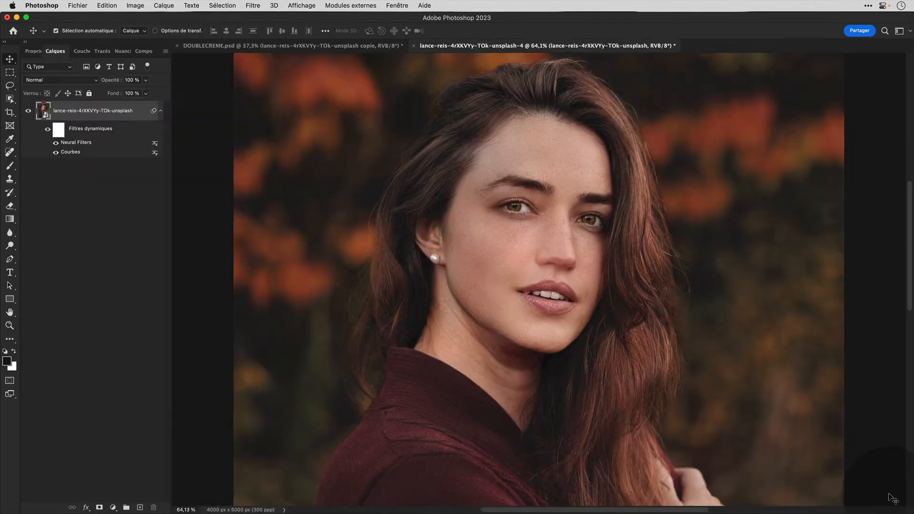
Duplicate the portrait layer as an independent new smart object via copy
left_click(114, 179)
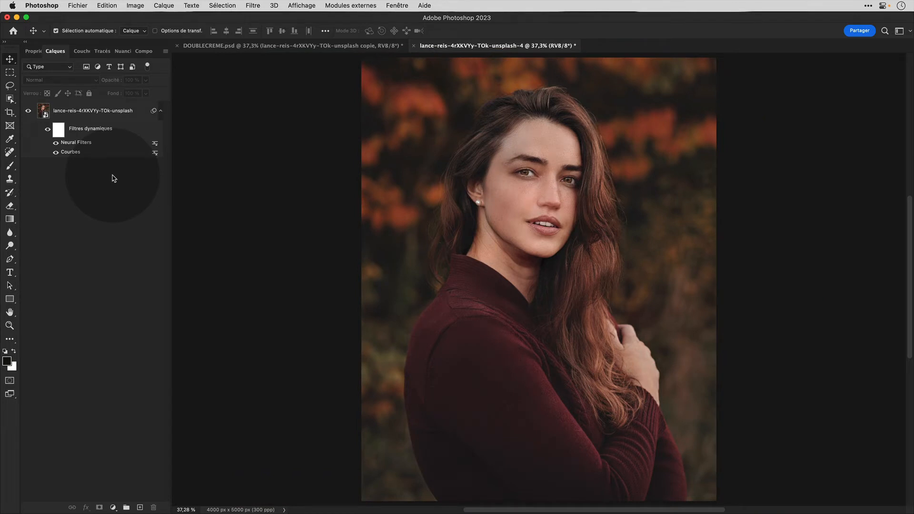
left_click(110, 114)
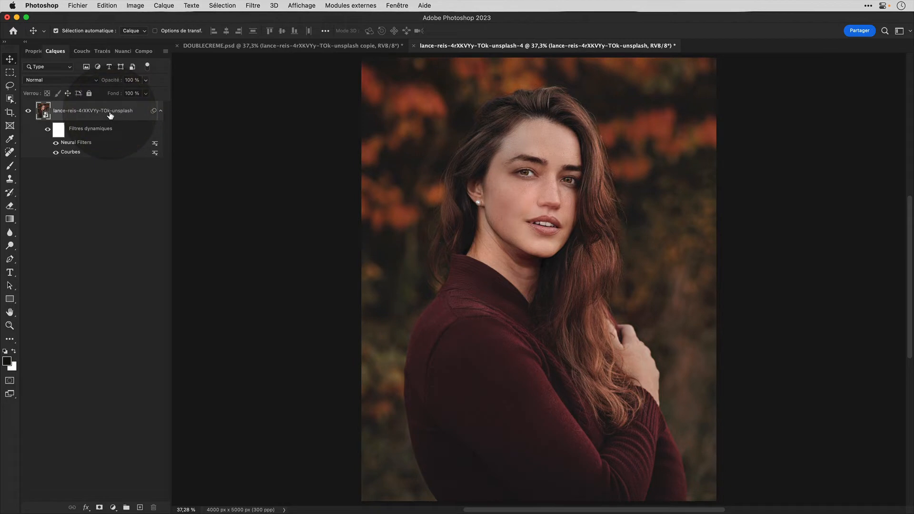
right_click(110, 112)
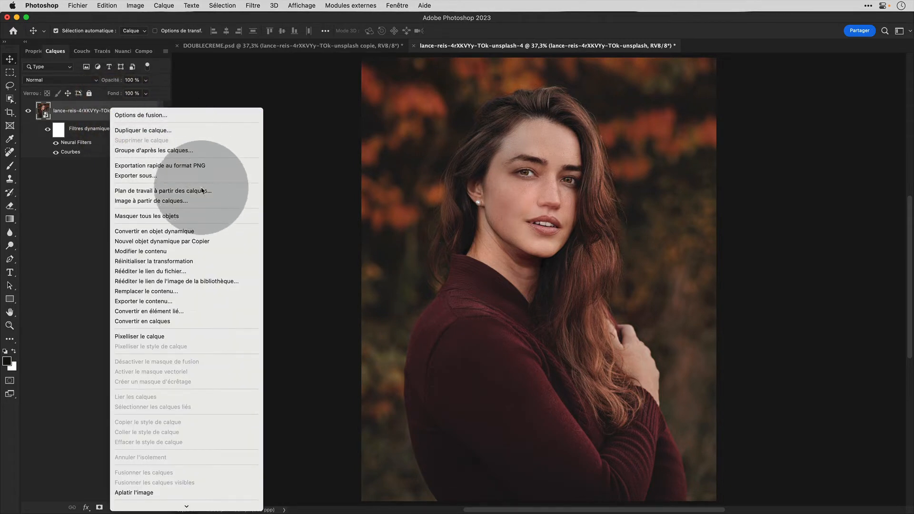
left_click(203, 242)
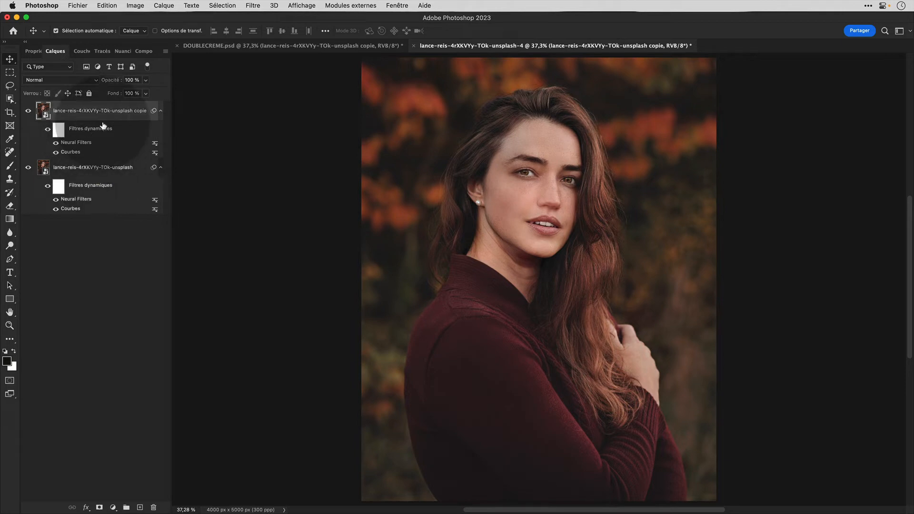
Rasterize the portrait copy and convert it back into a smart object
right_click(116, 113)
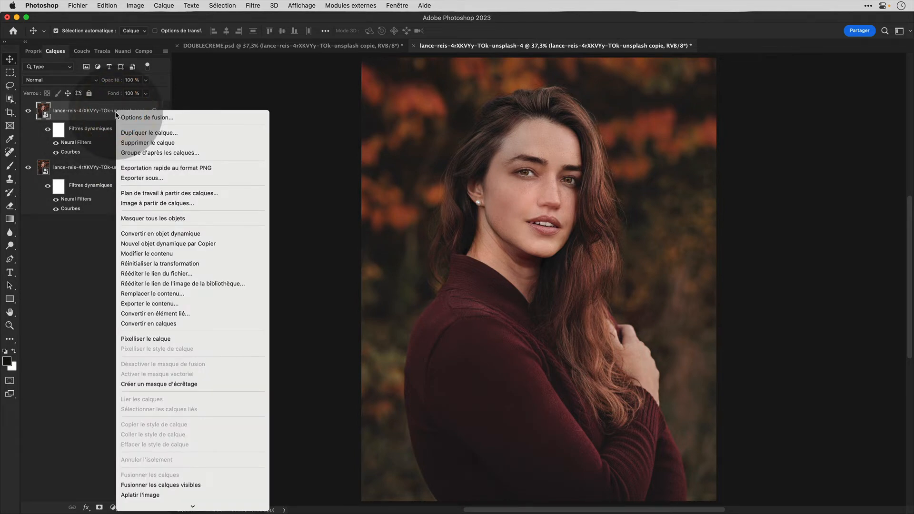
left_click(218, 339)
right_click(97, 112)
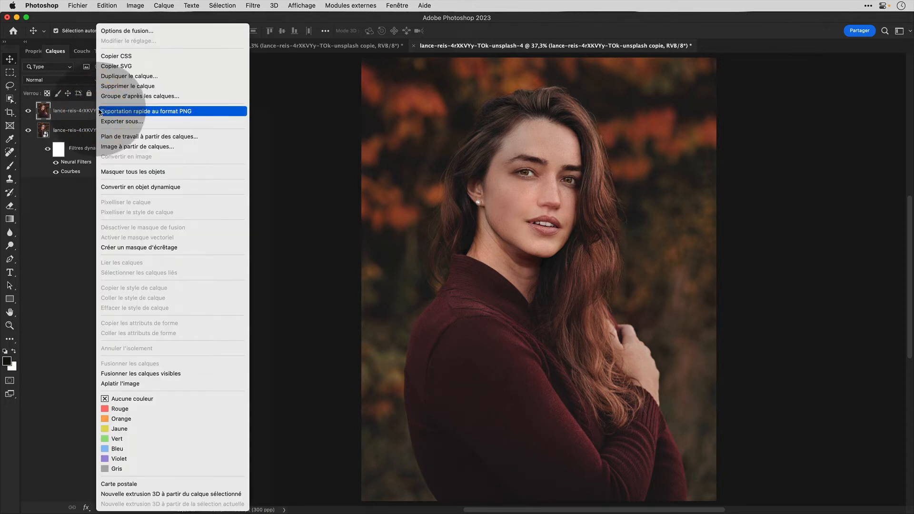
left_click(160, 188)
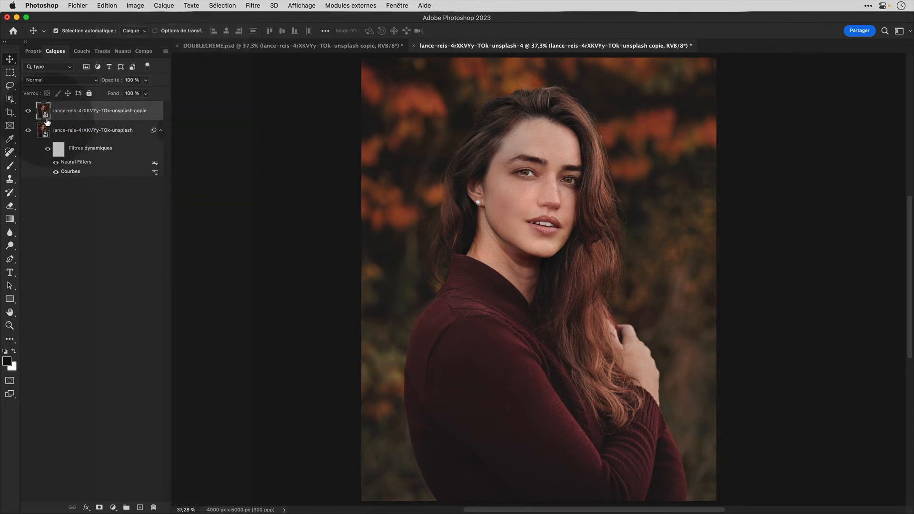
Open the contents of the copied smart object and convert its colour mode to grayscale (Niveaux de gris)
left_click(44, 114)
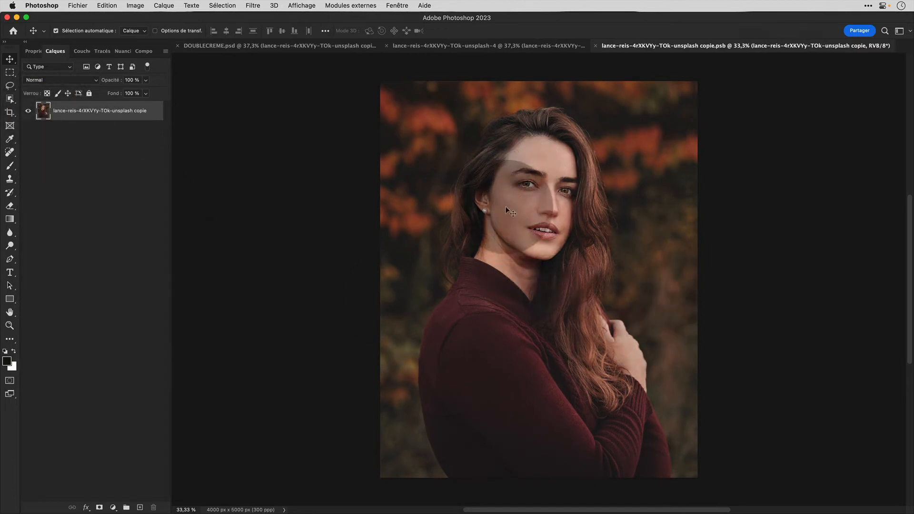
left_click(135, 5)
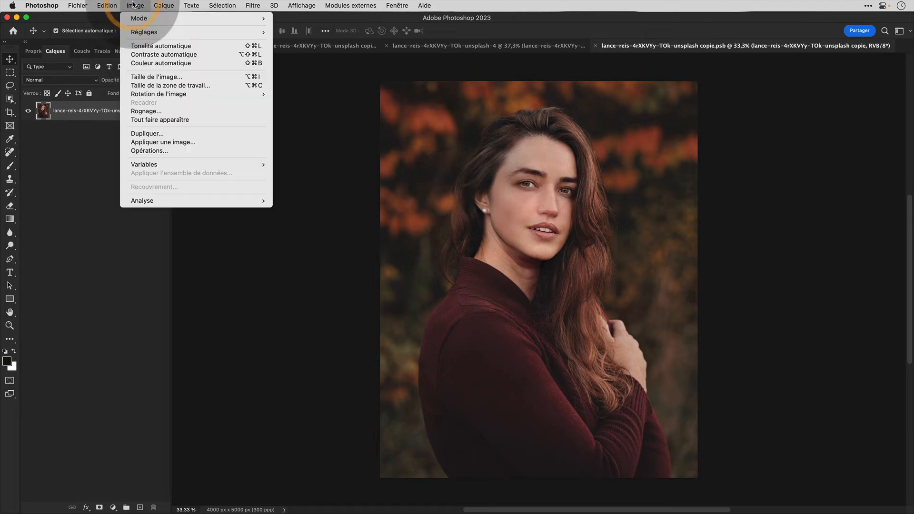
mouse_move(131, 19)
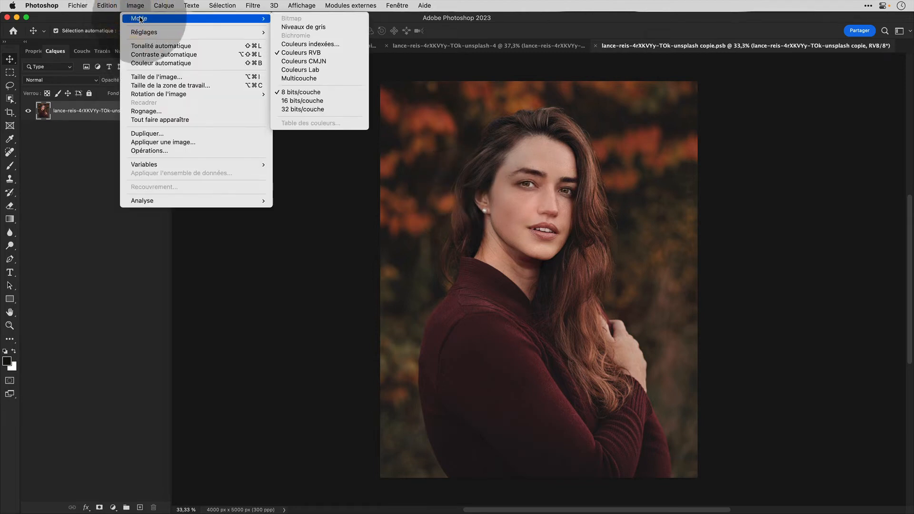
left_click(300, 27)
left_click(483, 212)
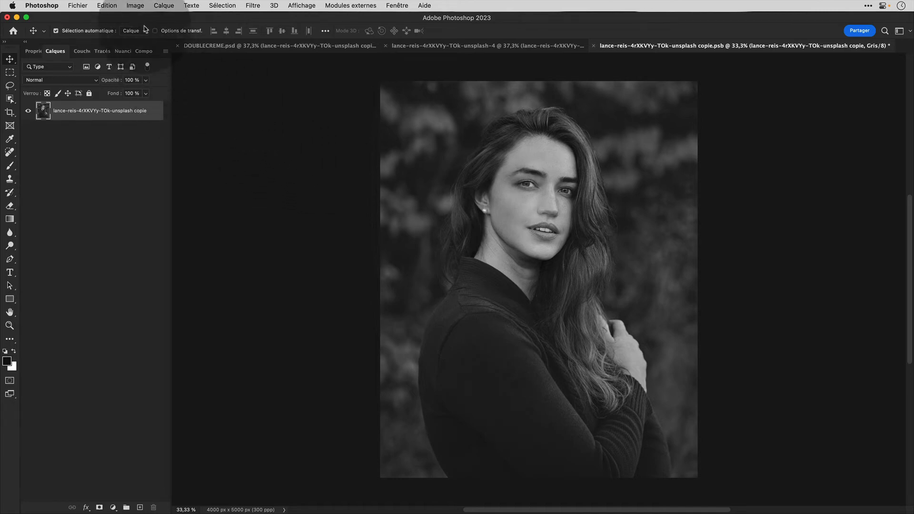
Start a duotone (Bichromie) conversion of the grayscale portrait and try the presets Warm Gray 8 bl 2 and Warm Gray 11 bl 3
left_click(135, 5)
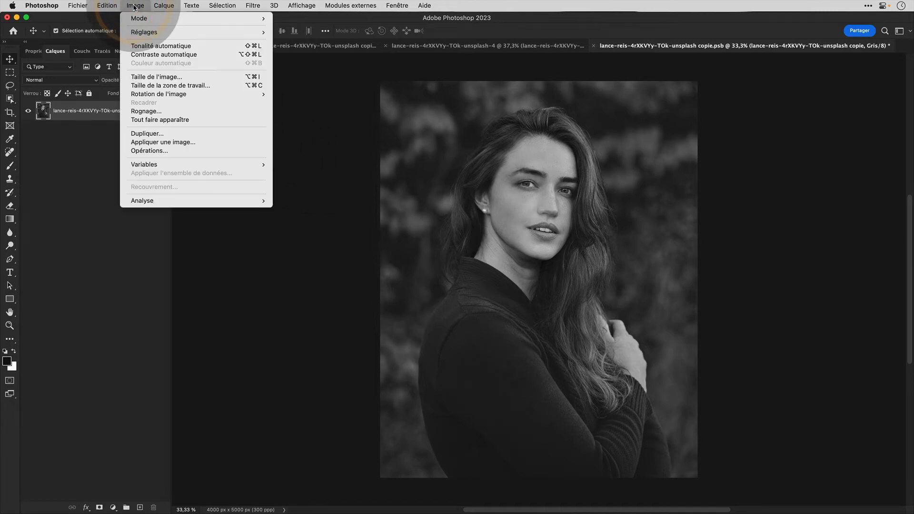
mouse_move(136, 18)
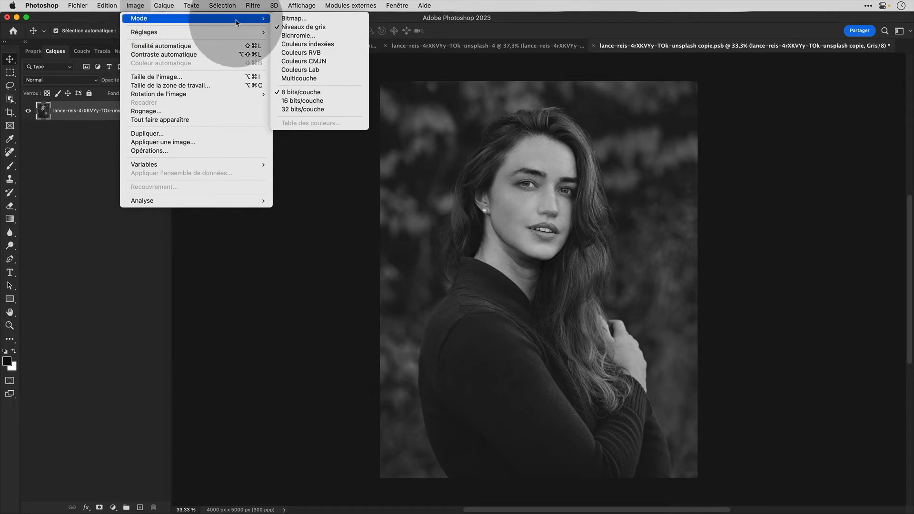
left_click(316, 35)
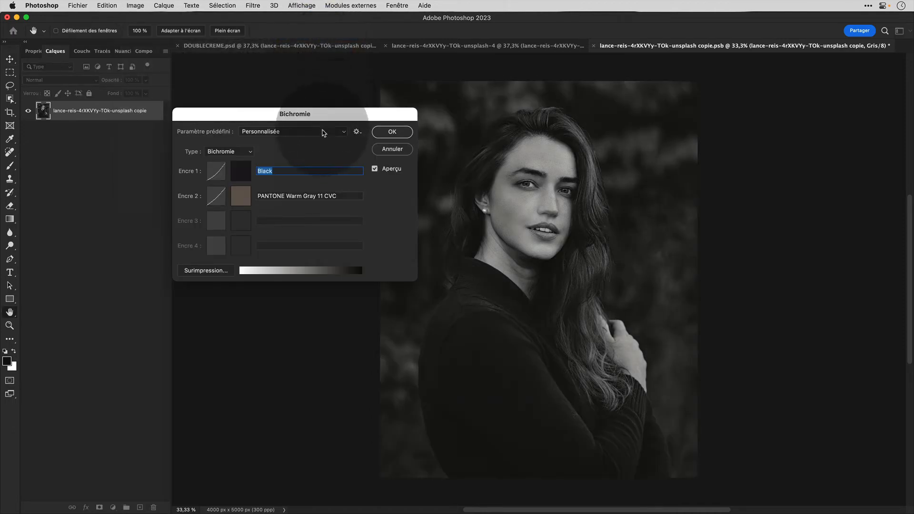
left_click(323, 135)
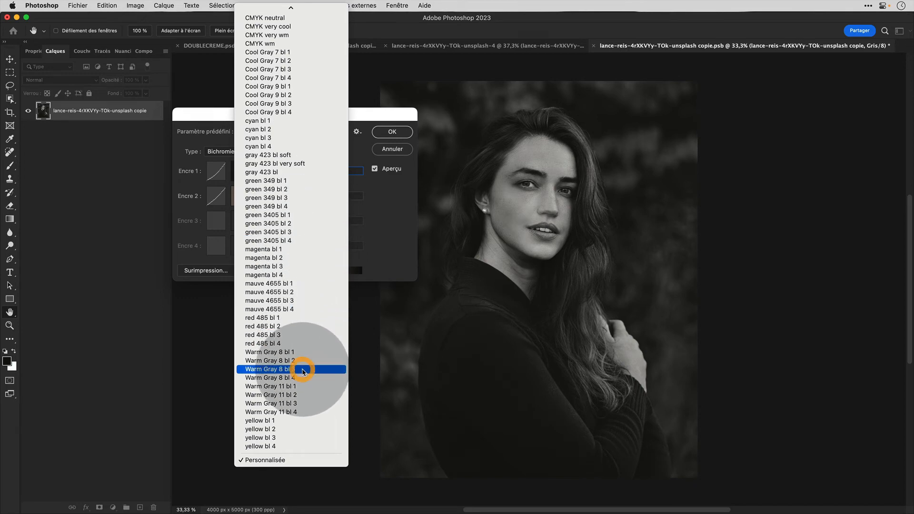
left_click(303, 362)
left_click(305, 132)
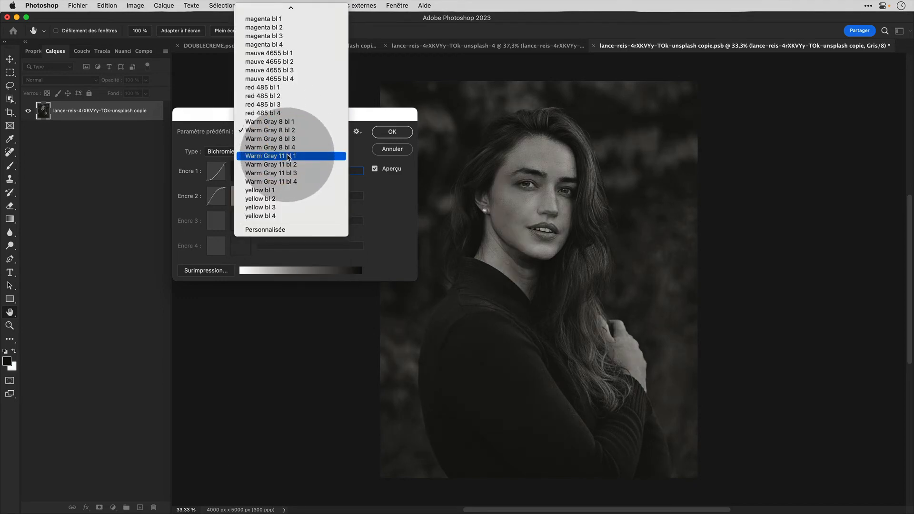
left_click(286, 173)
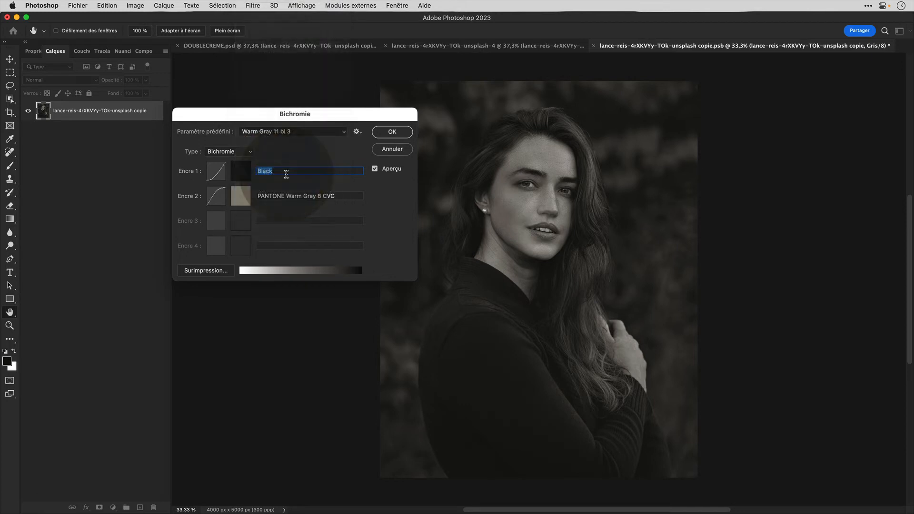
Choose the duotone preset Warm Gray 11 bl 2 and keep Bichromie as the ink type
left_click(292, 134)
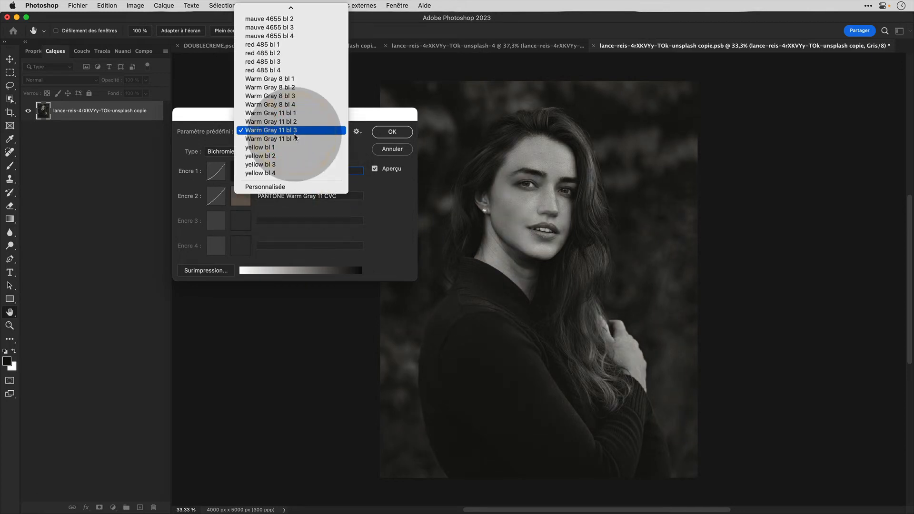
left_click(290, 122)
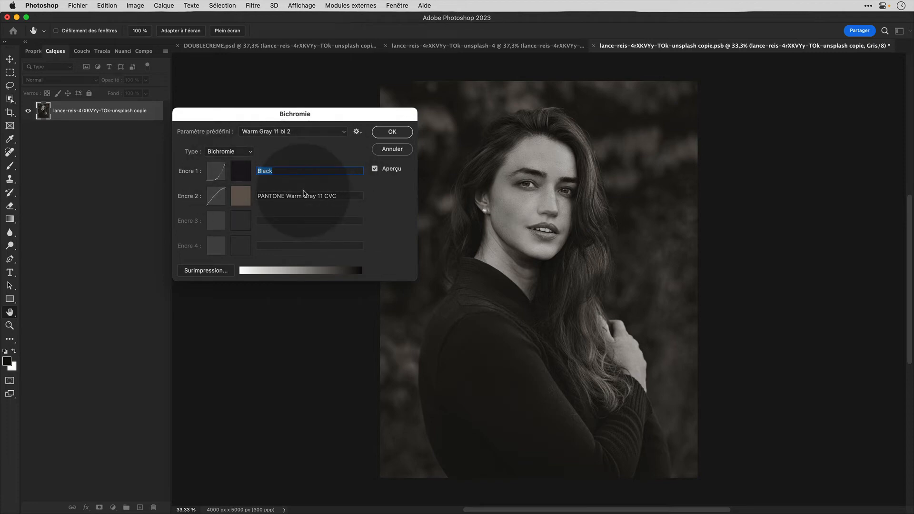
left_click(231, 151)
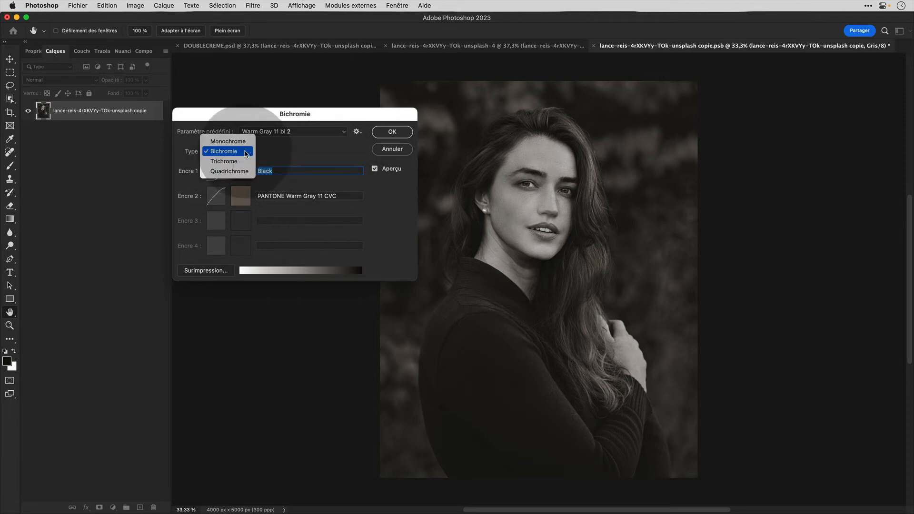
left_click(242, 160)
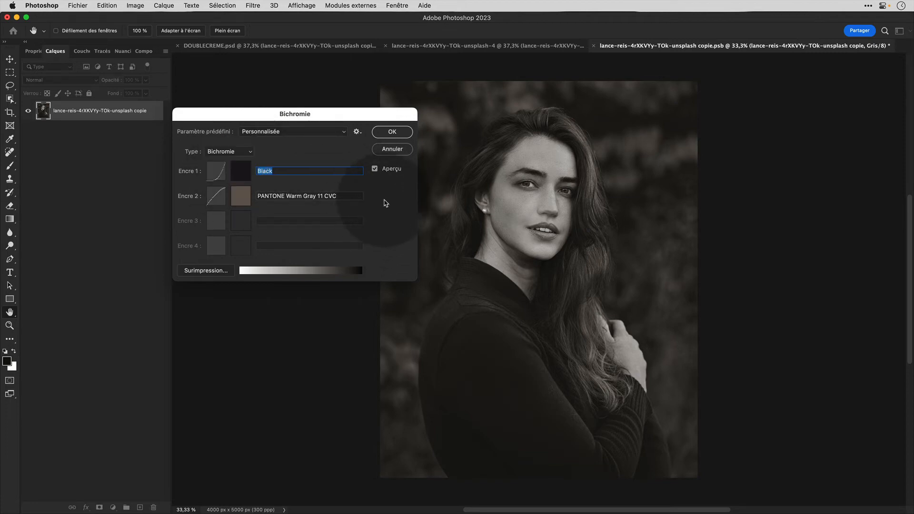
Apply the duotone, and save and close the smart object's contents to update the main document
left_click(392, 132)
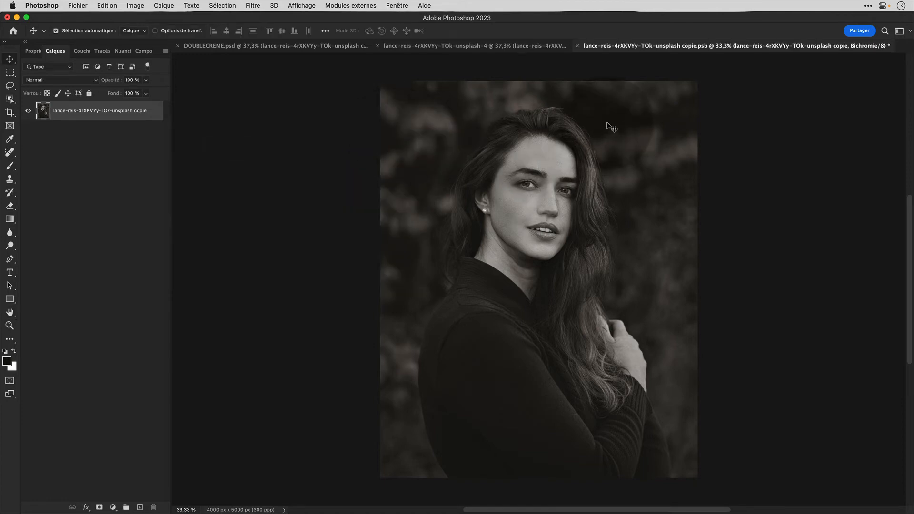
left_click(577, 47)
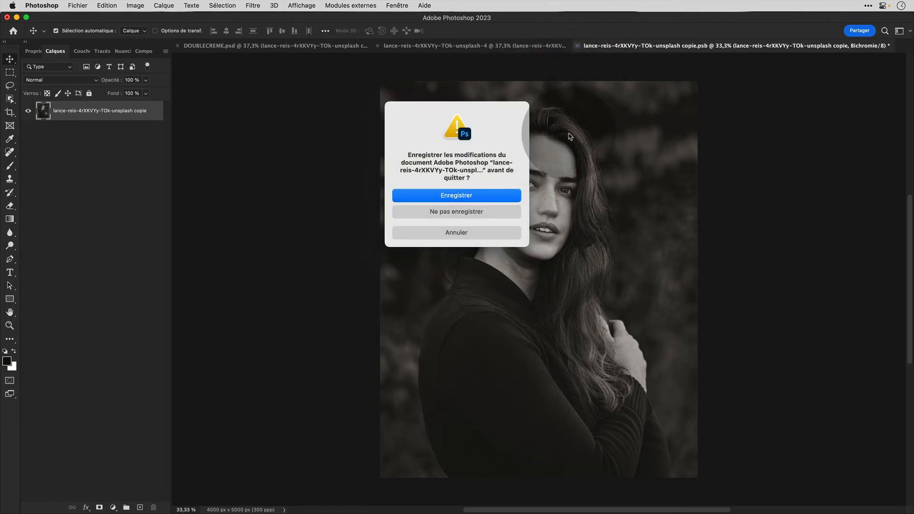
left_click(509, 195)
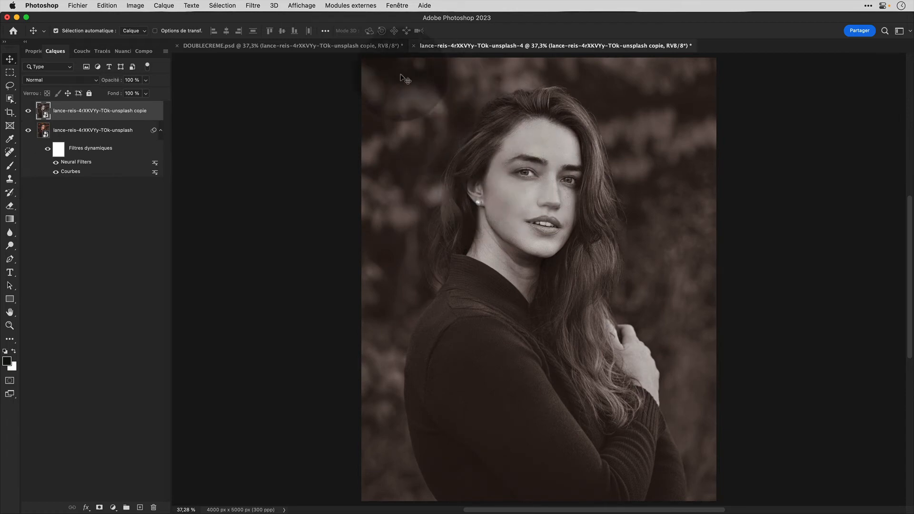
Open the copied smart object's contents, convert their duotone colour mode to RGB (Couleurs RVB), and save and close them
left_click(46, 113)
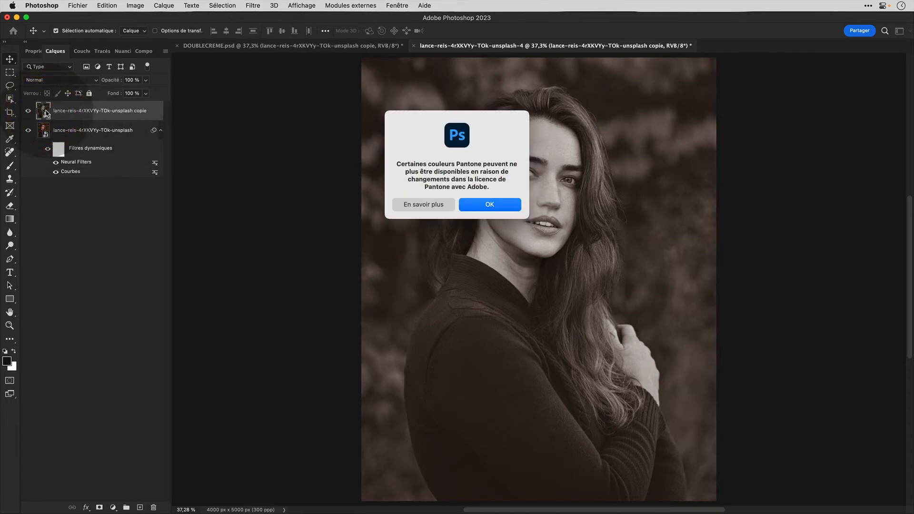
key("Return")
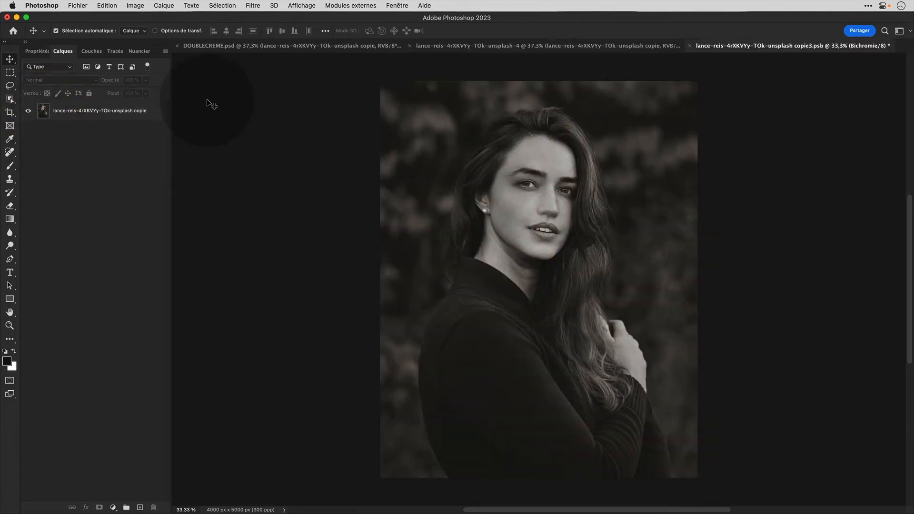
left_click(140, 7)
mouse_move(140, 23)
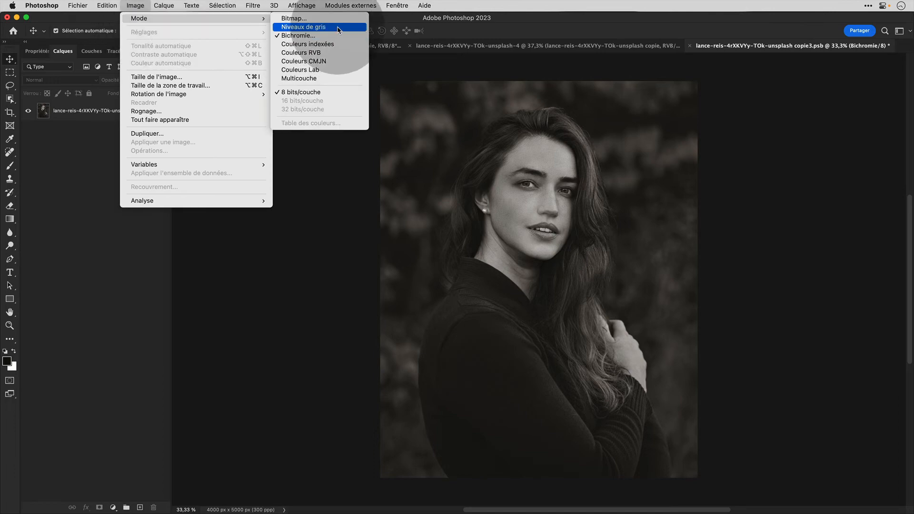
left_click(355, 53)
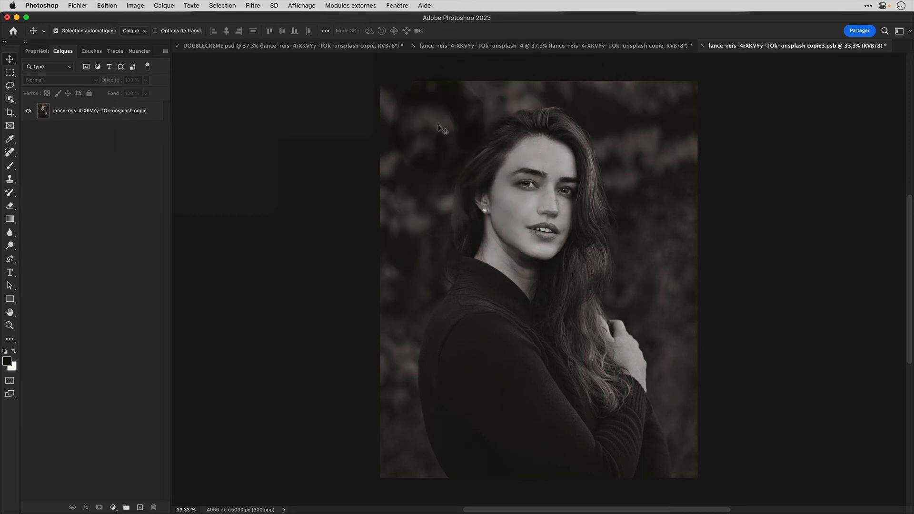
left_click(703, 46)
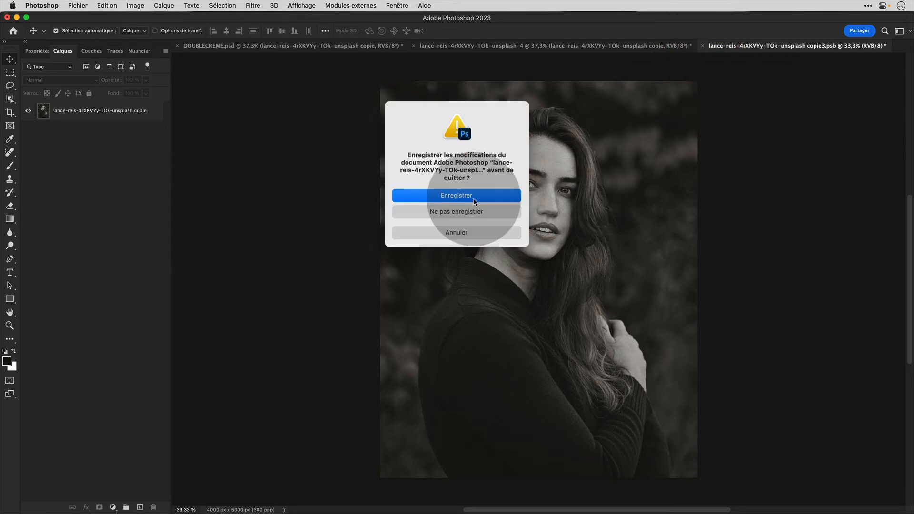
left_click(473, 199)
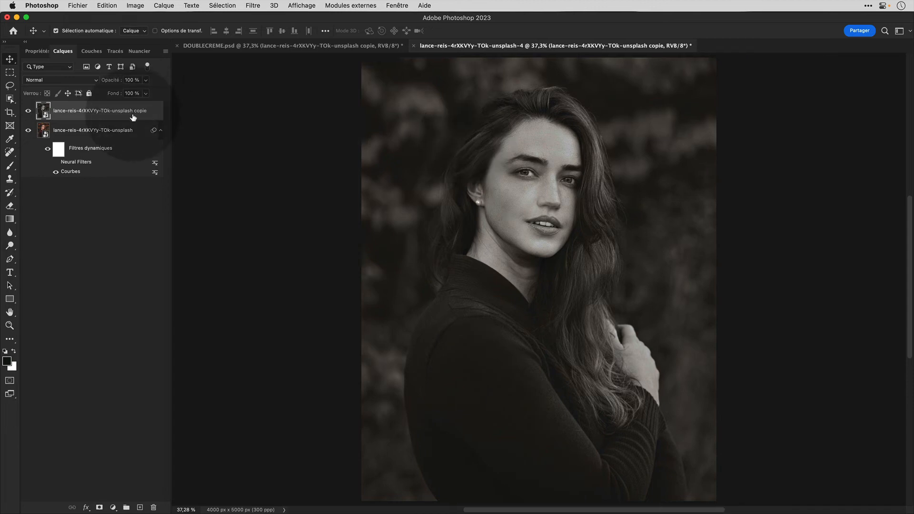
Start an iris blur (Flou de diaphragme) on the black-and-white copy and stretch its ellipse vertically to enclose the woman's whole head
left_click(253, 6)
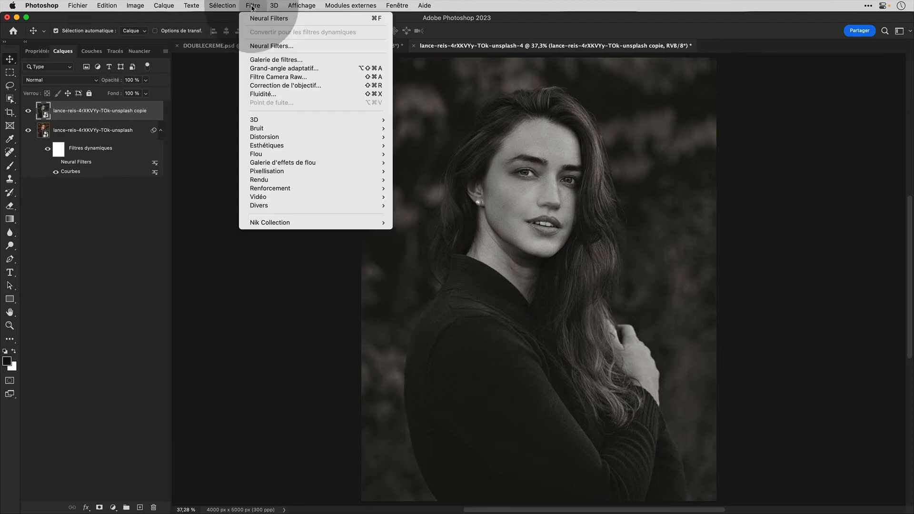
mouse_move(373, 164)
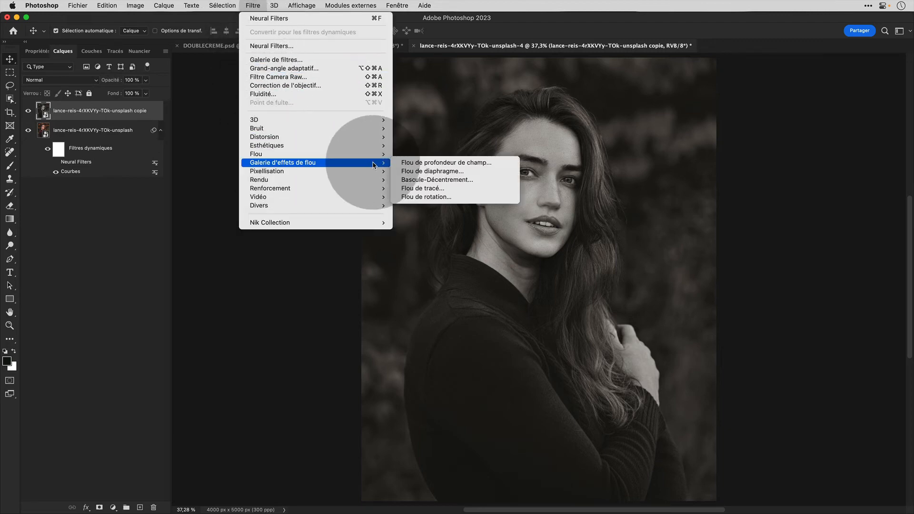
left_click(413, 172)
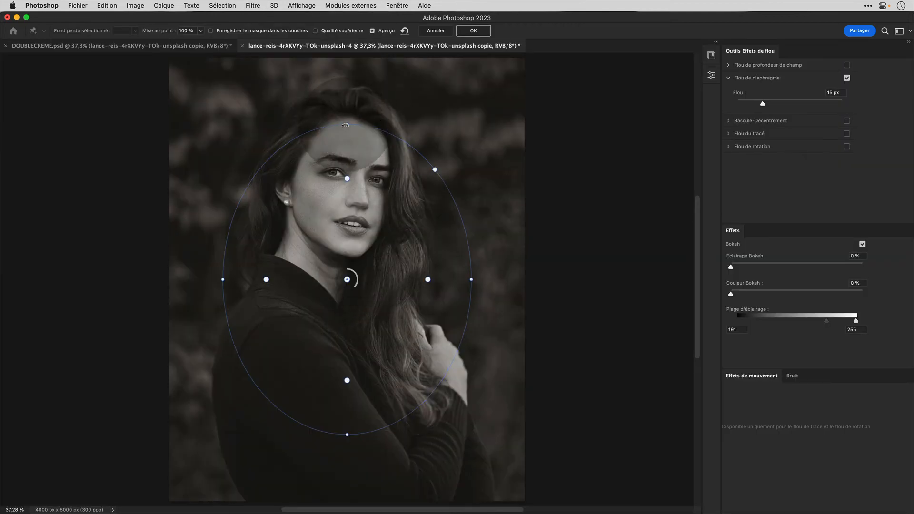
left_click_drag(346, 124, 350, 101)
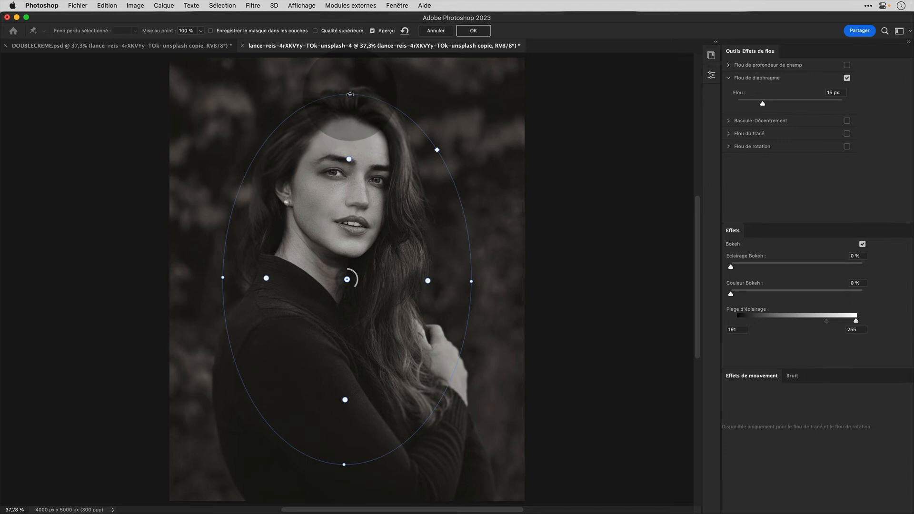
left_click_drag(350, 94, 349, 84)
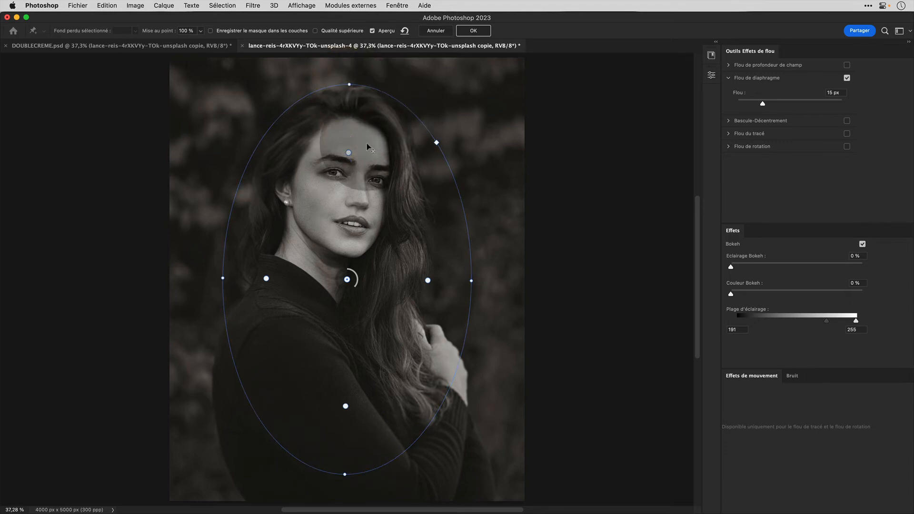
Widen the sharp zone inside the blur ellipse around the woman and apply the filter with a blur of 21 px
left_click_drag(347, 152, 350, 120)
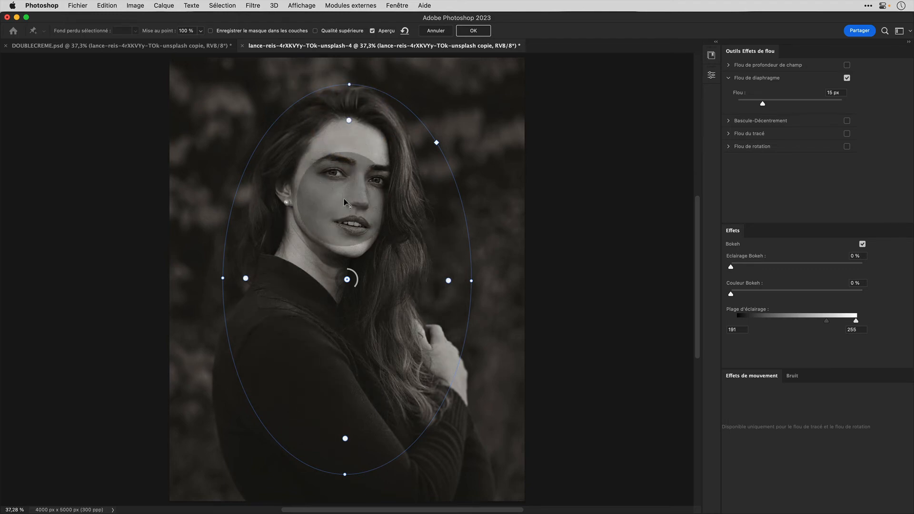
left_click(348, 119)
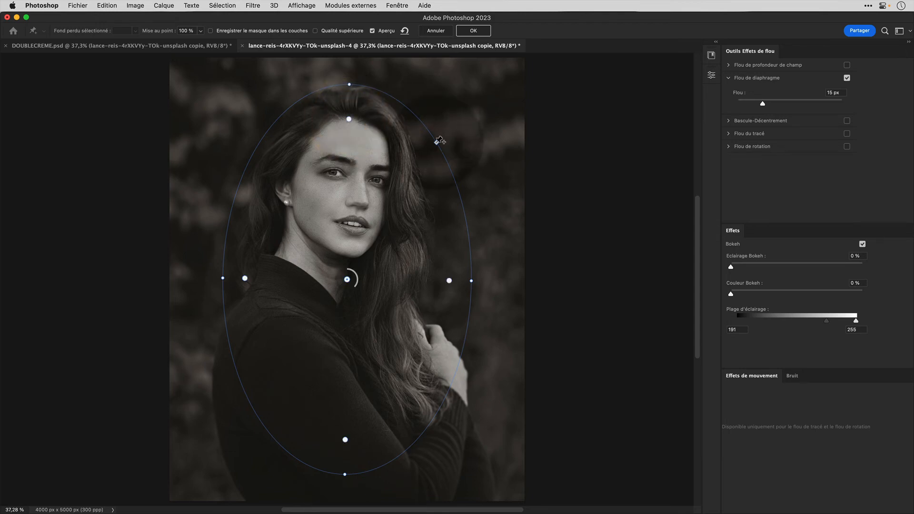
mouse_move(437, 143)
left_mouse_down()
mouse_move(462, 132)
mouse_move(444, 146)
left_mouse_up()
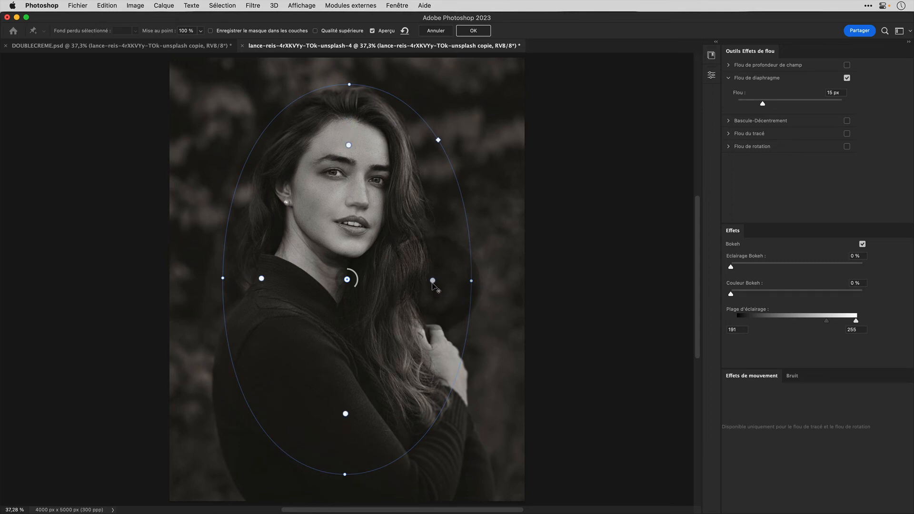
left_click_drag(436, 285, 450, 281)
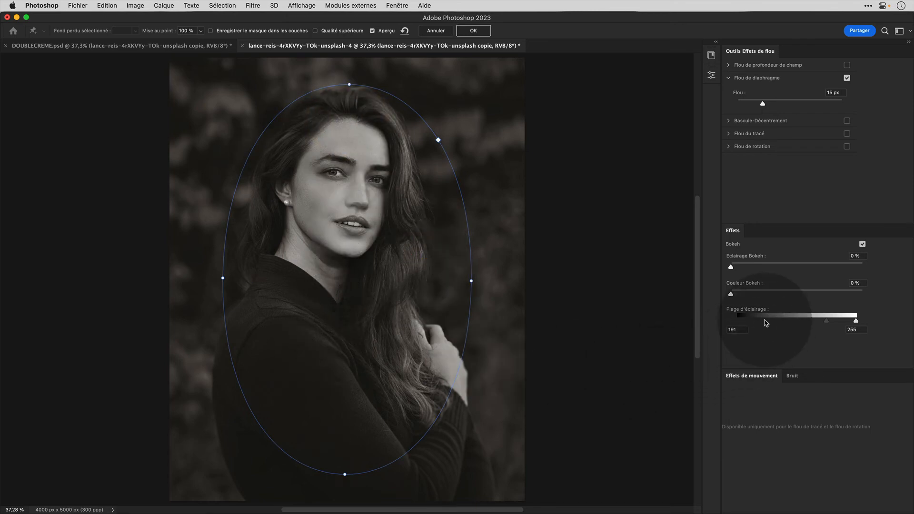
left_click_drag(763, 103, 769, 105)
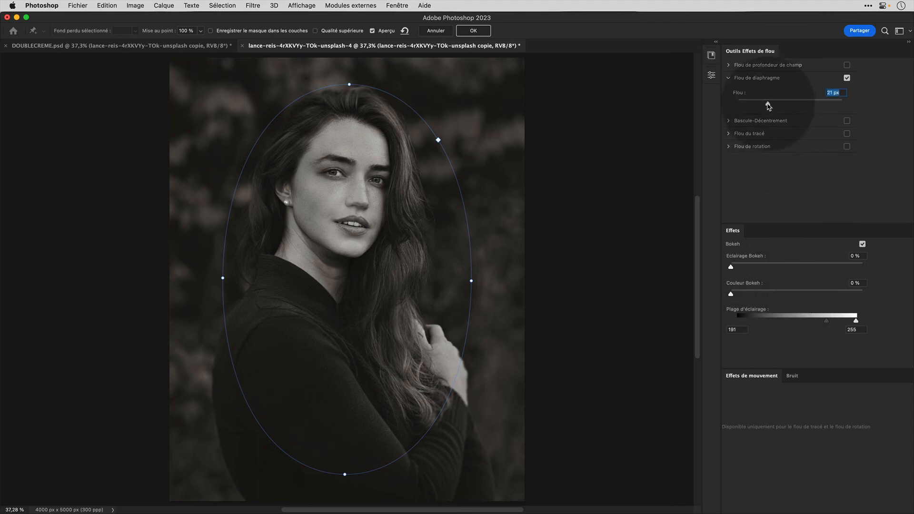
left_click(473, 32)
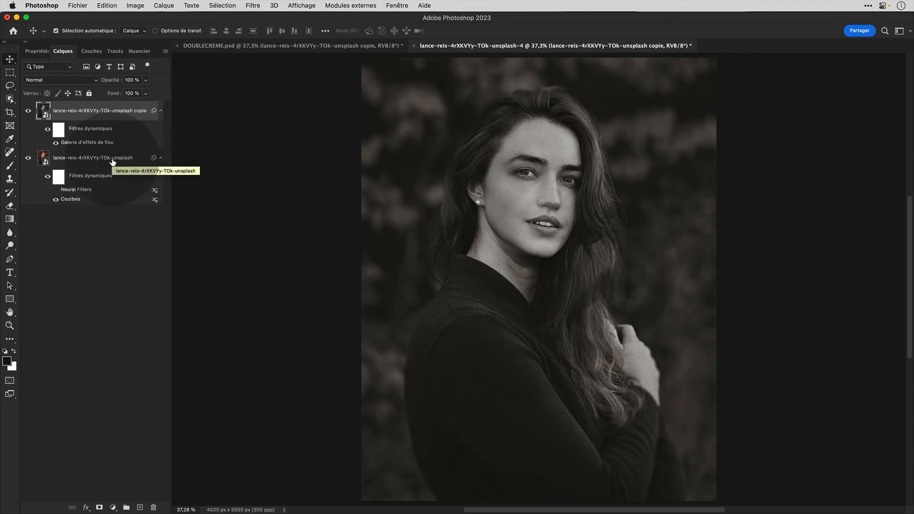
Hide the black-and-white copy and the original layer's smart filters, and save this state as a layer comp named ORIGINE
left_click(396, 6)
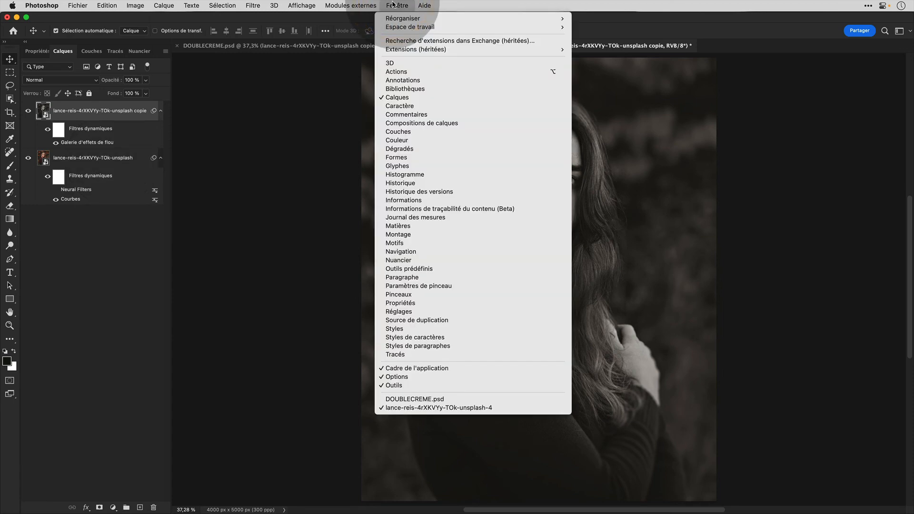
left_click(408, 125)
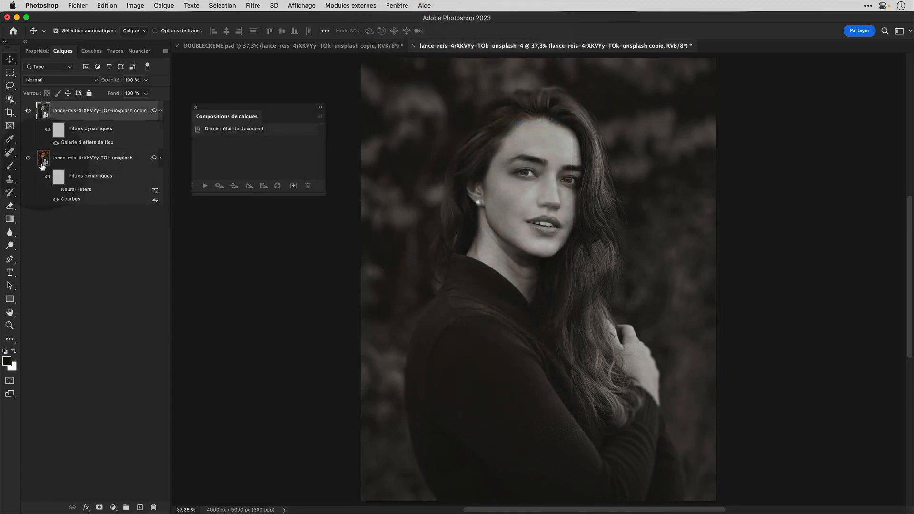
left_click(28, 111)
left_click(48, 176)
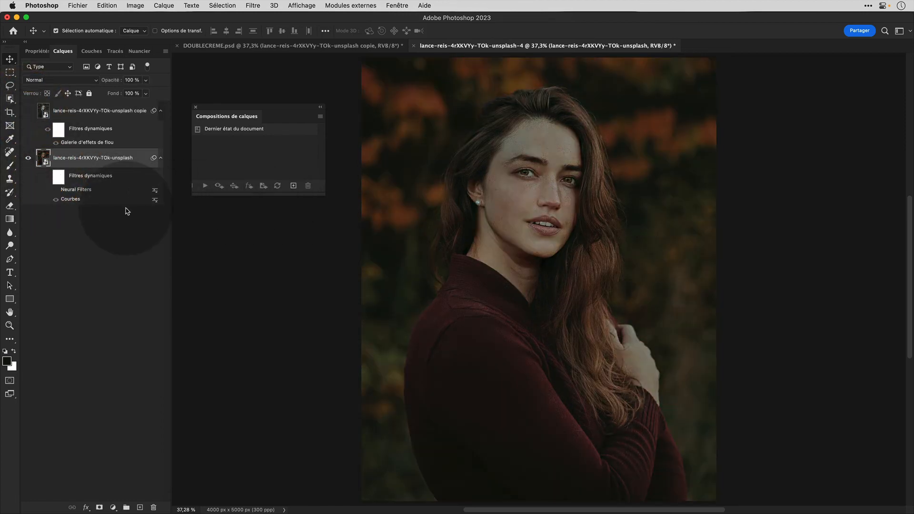
left_click(293, 184)
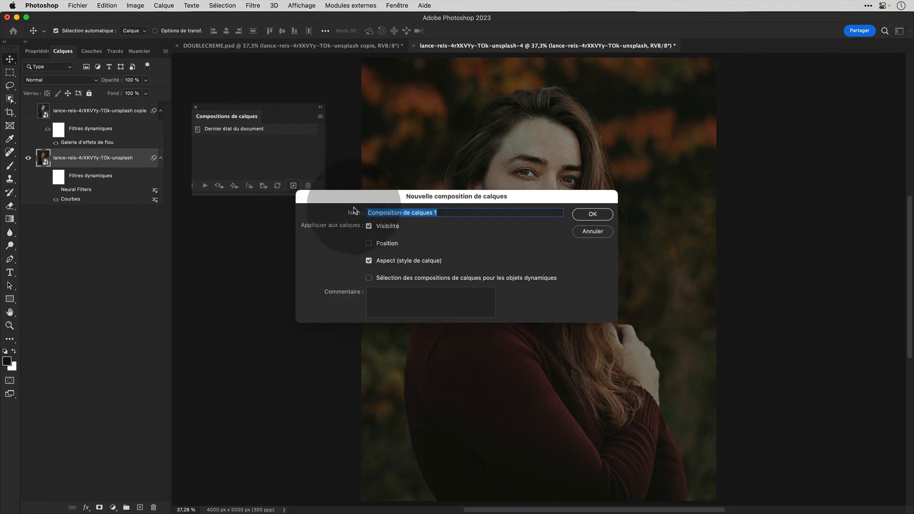
type("ORIGINE")
key("Return")
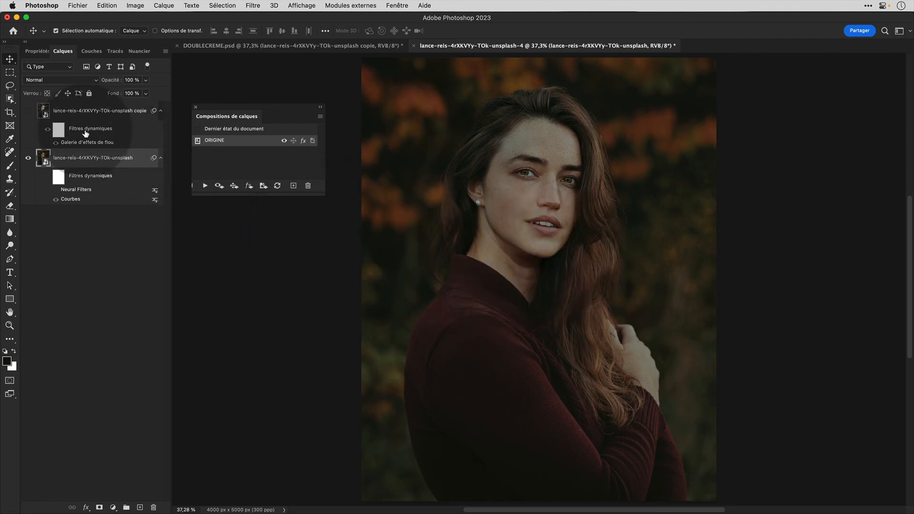
Show the black-and-white copy again and save this state as a layer comp named RESULTAT
left_click(29, 111)
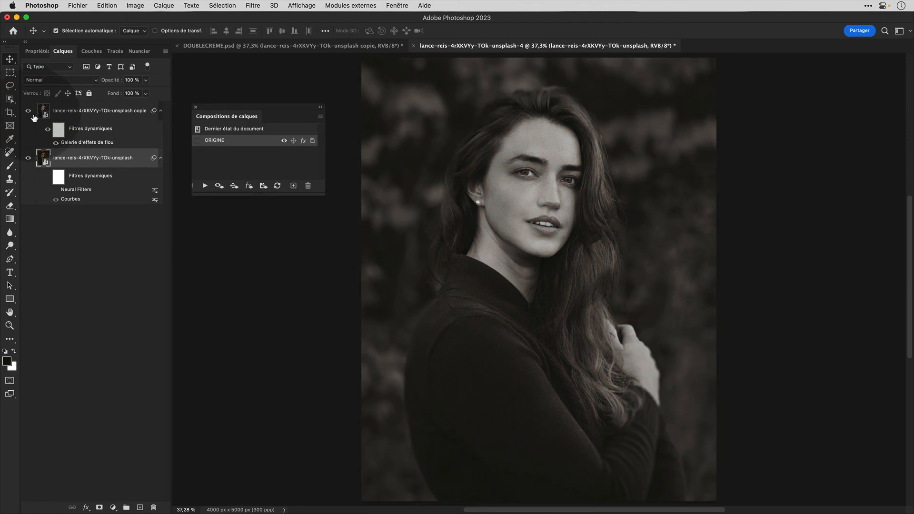
left_click(293, 187)
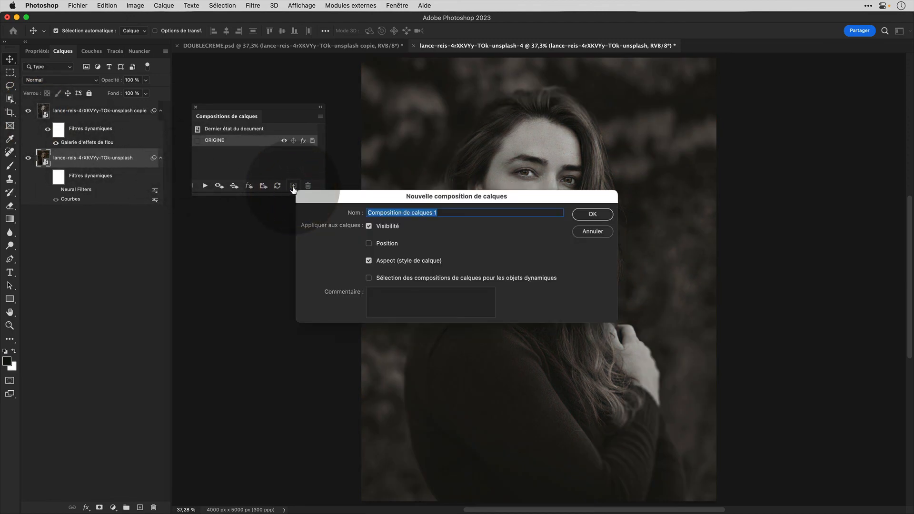
type("RESULTAT")
left_click(592, 213)
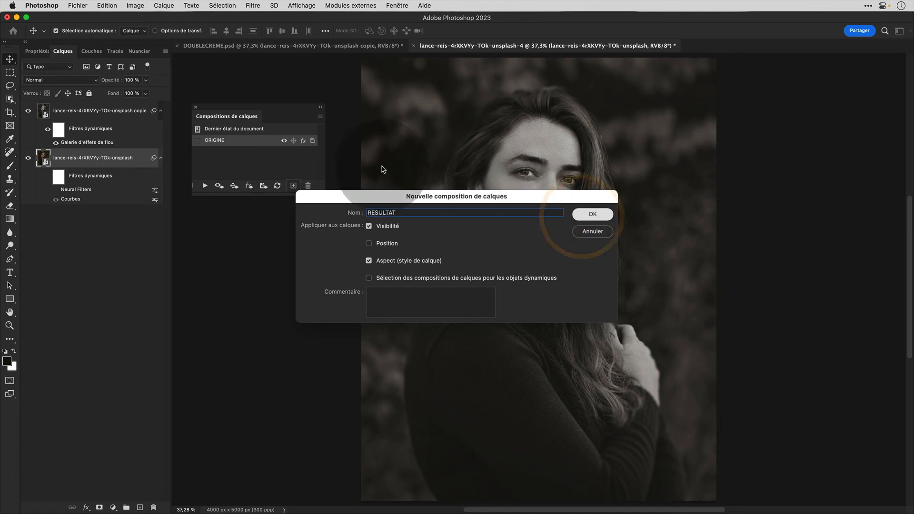
Compare the portrait before and after by switching between the ORIGINE and RESULTAT layer comps
left_click(38, 53)
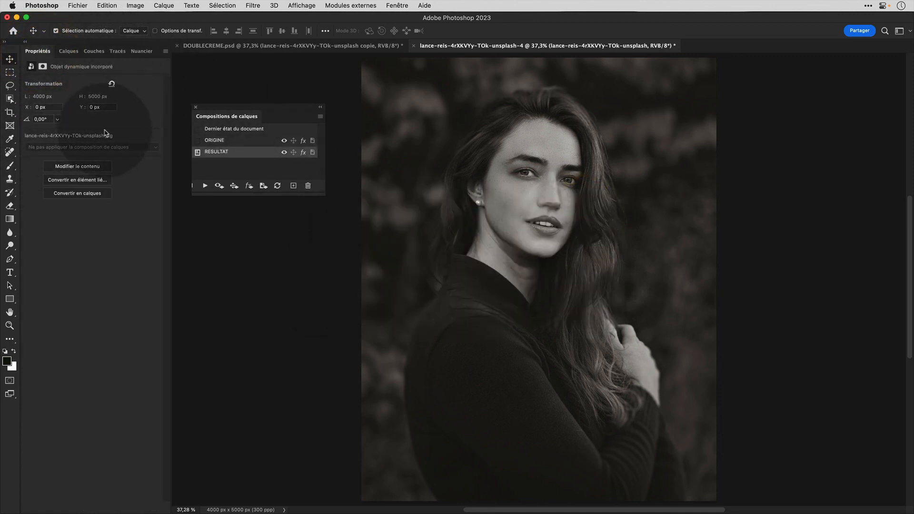
left_click(198, 141)
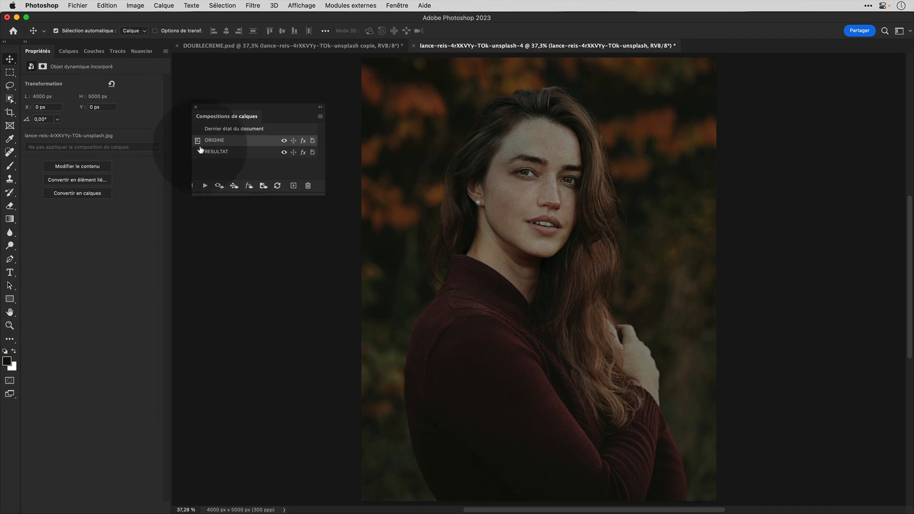
left_click(198, 152)
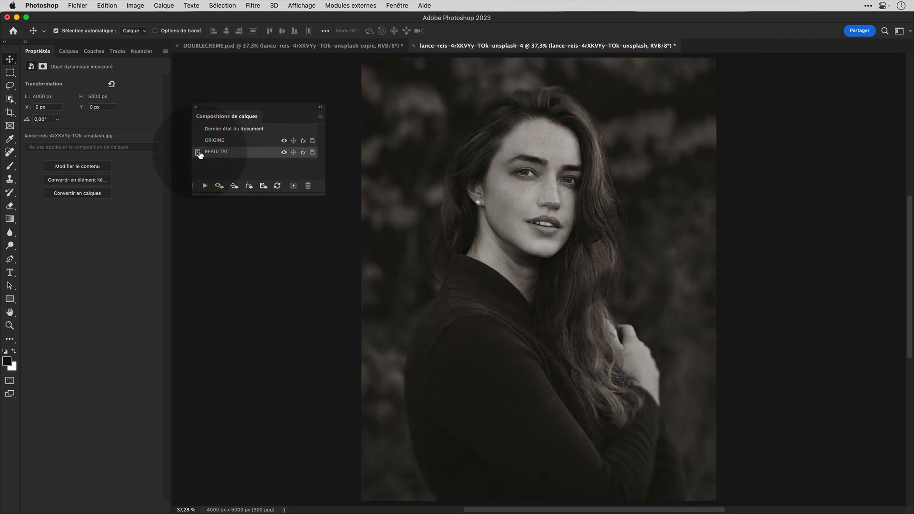